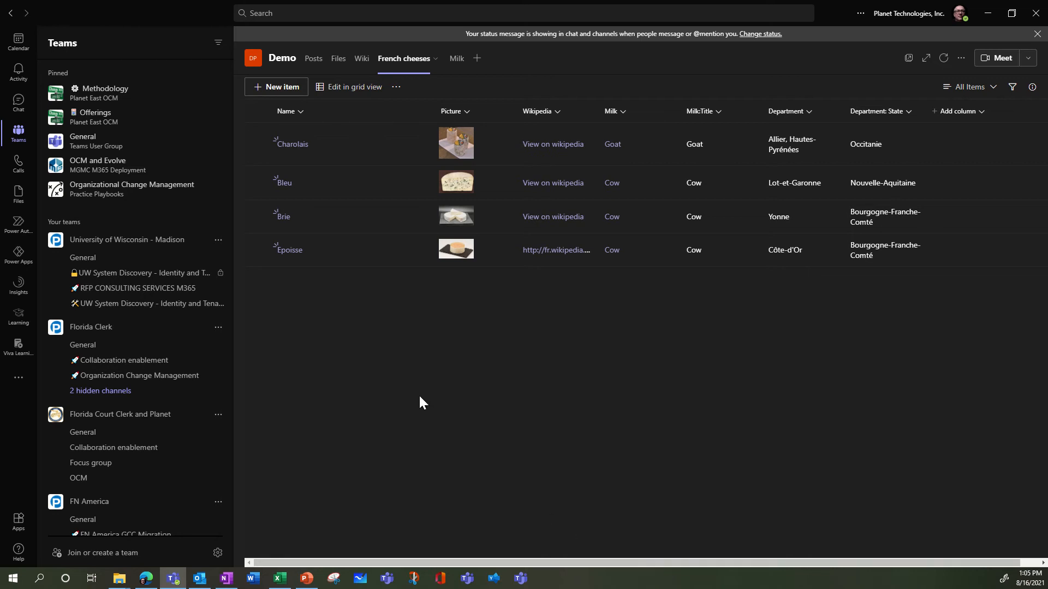
Add a Lists tab to the Demo channel and view the options and templates for creating a list.
{"action": "left_click", "coordinate": [476, 58]}
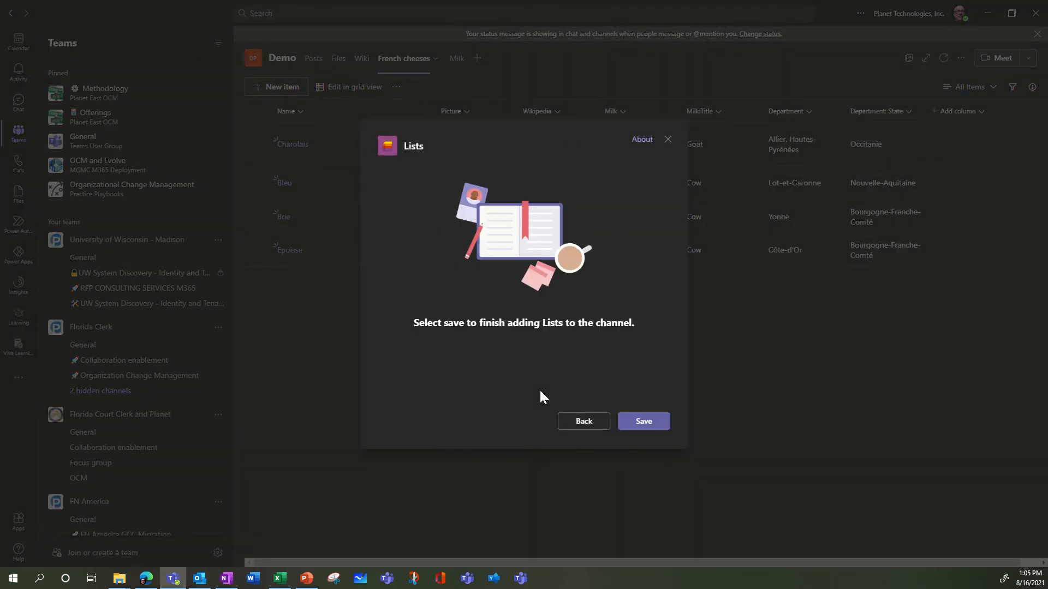
{"action": "left_click", "coordinate": [639, 422]}
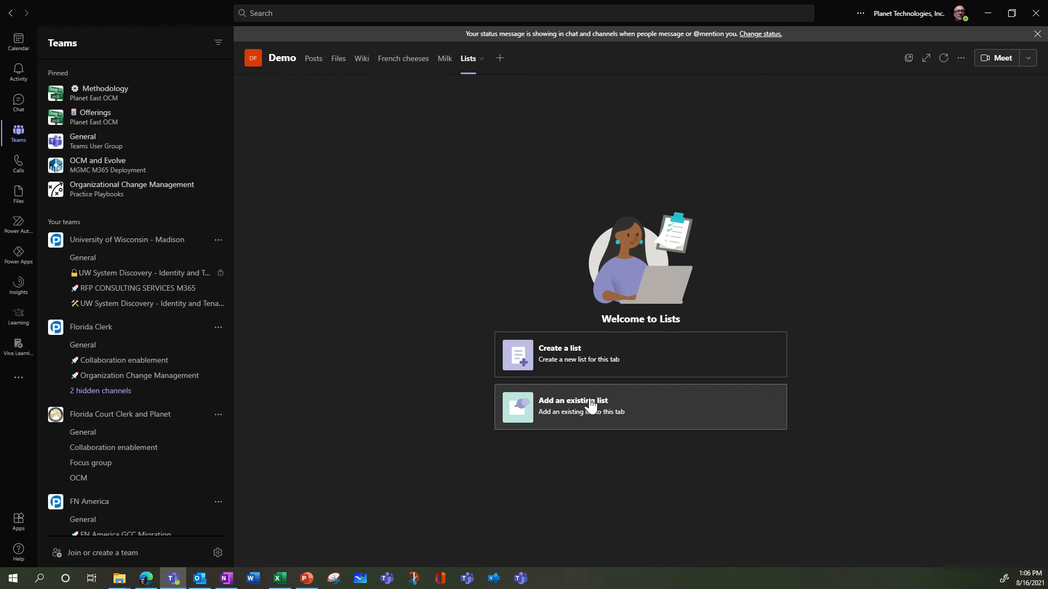
{"action": "left_click", "coordinate": [579, 363]}
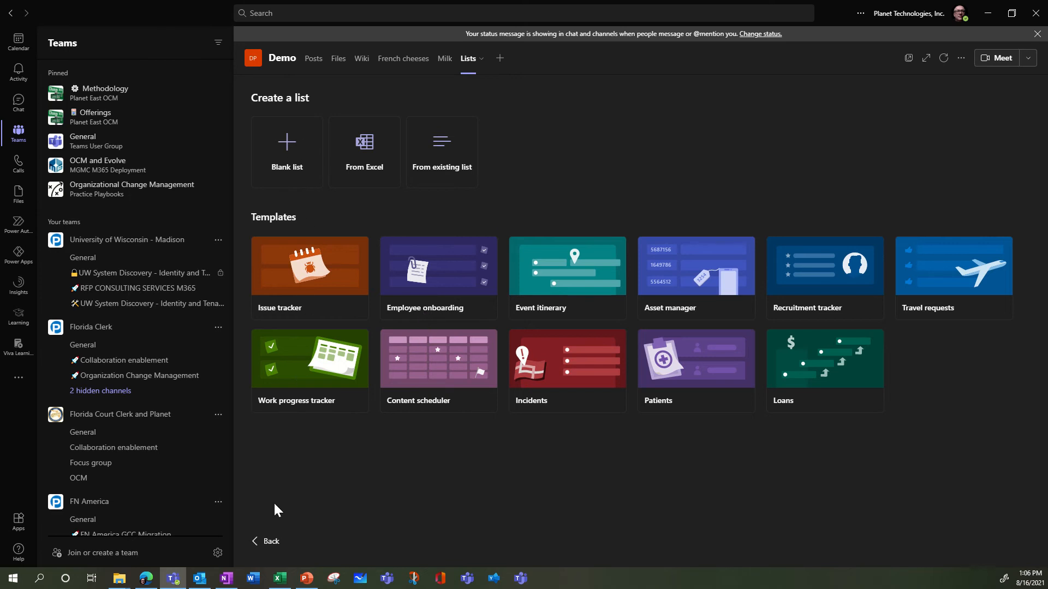
{"action": "left_click", "coordinate": [269, 543]}
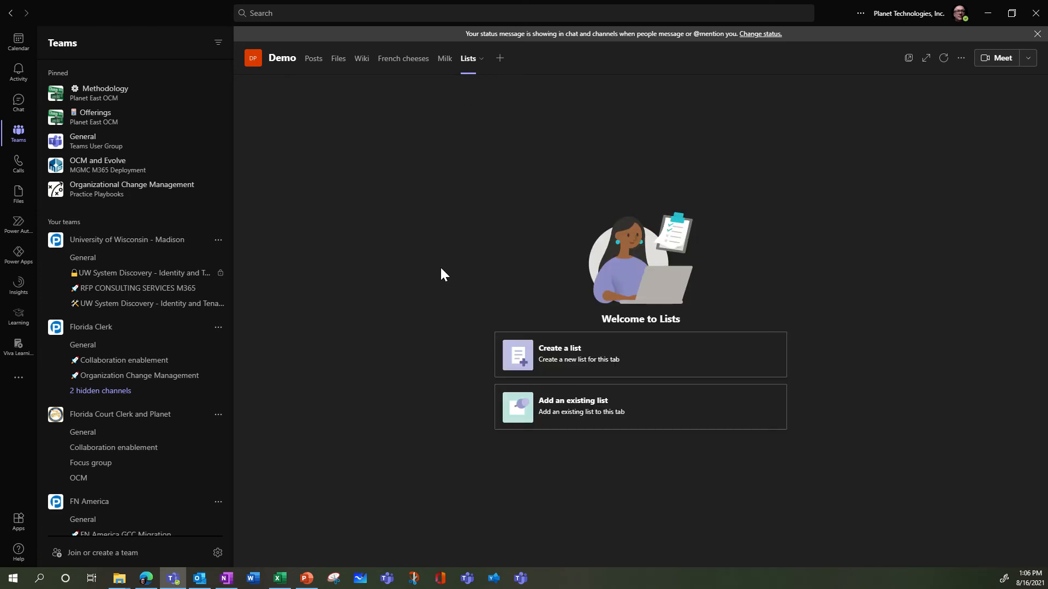
Examine the Milk list and the column types that can be added to the French cheeses list.
{"action": "left_click", "coordinate": [445, 60]}
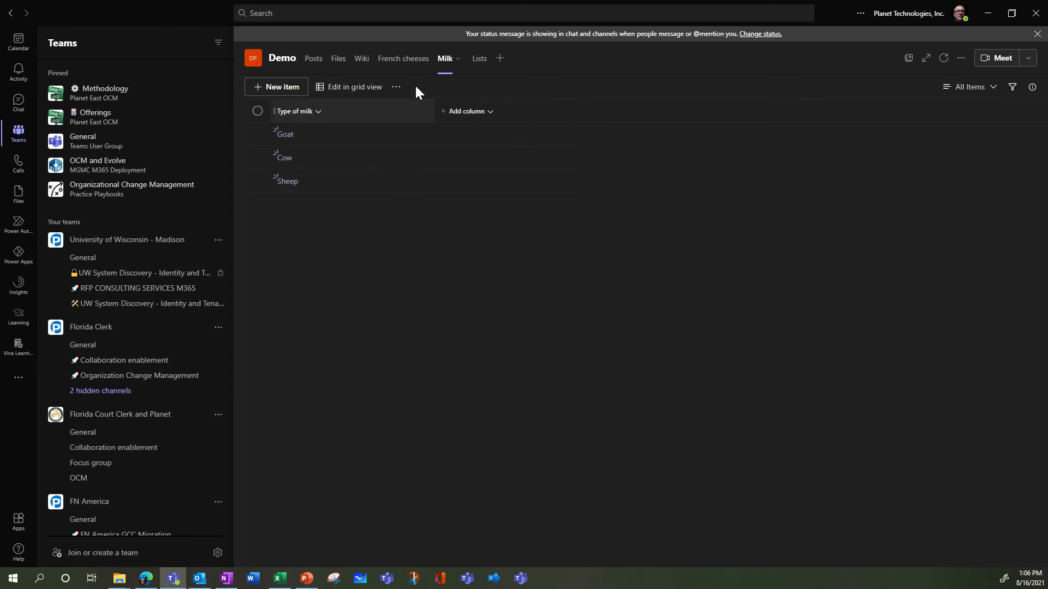
{"action": "left_click", "coordinate": [411, 60]}
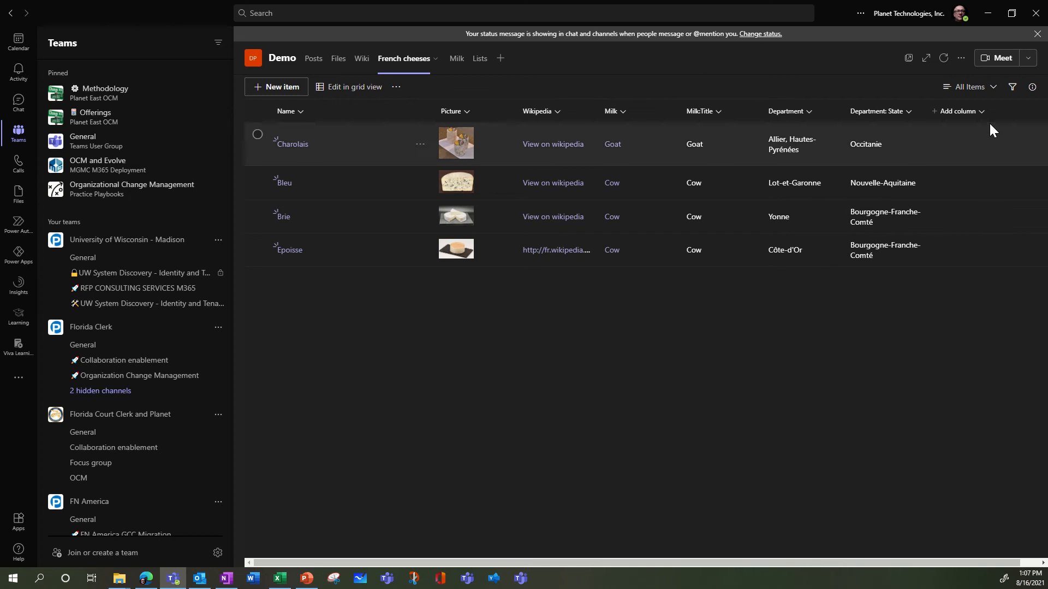
{"action": "left_click", "coordinate": [964, 109]}
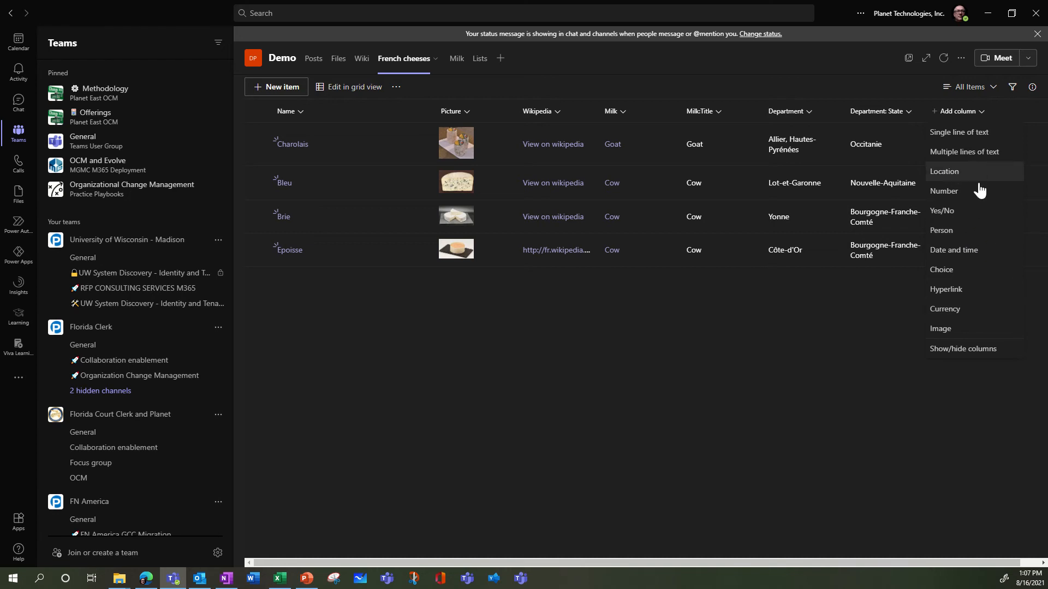
{"action": "left_click", "coordinate": [751, 351]}
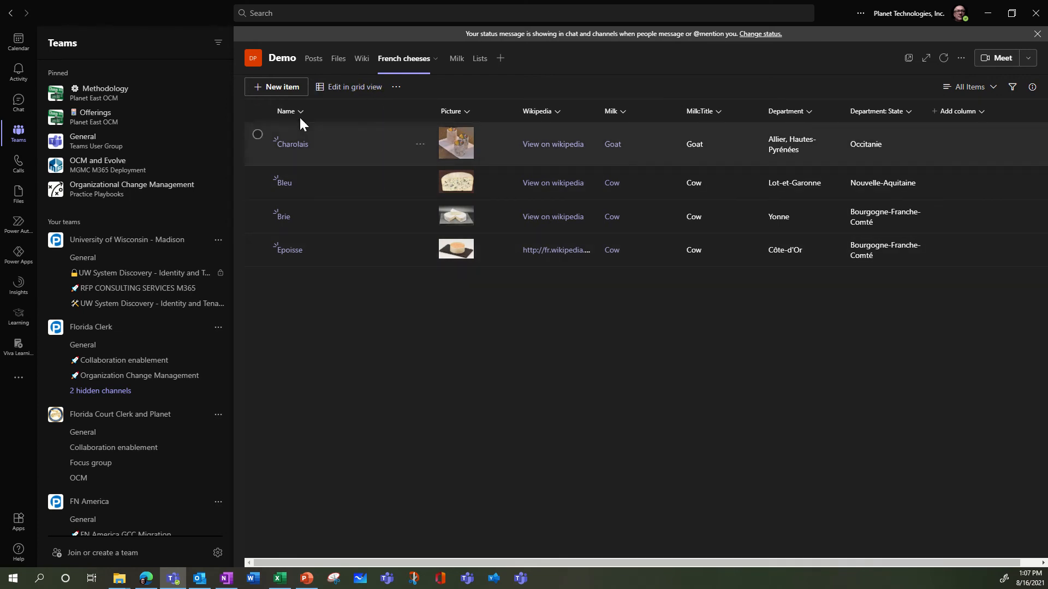
Create a new French cheeses item named Roquefort and browse for its picture in the Documents > Temp doc > Cheeses folder.
{"action": "left_click", "coordinate": [287, 88]}
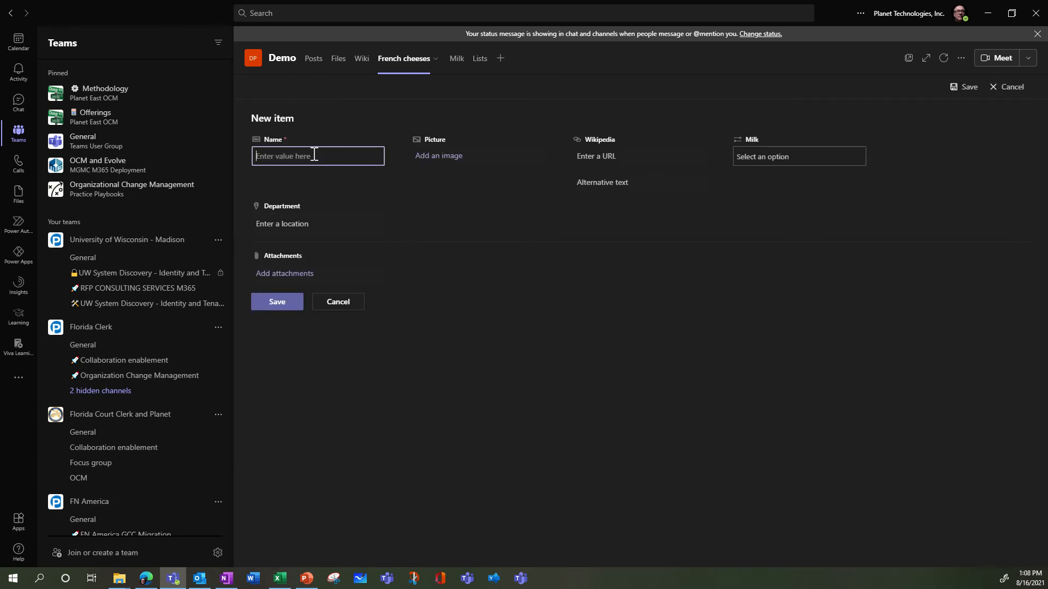
{"action": "type", "text": "Roquefort"}
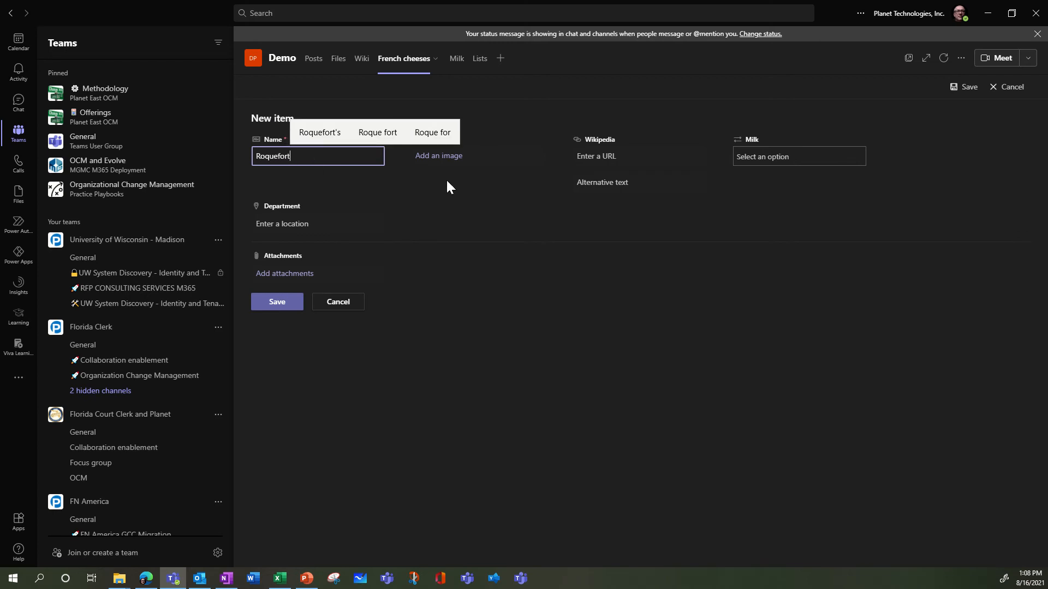
{"action": "left_click", "coordinate": [440, 156]}
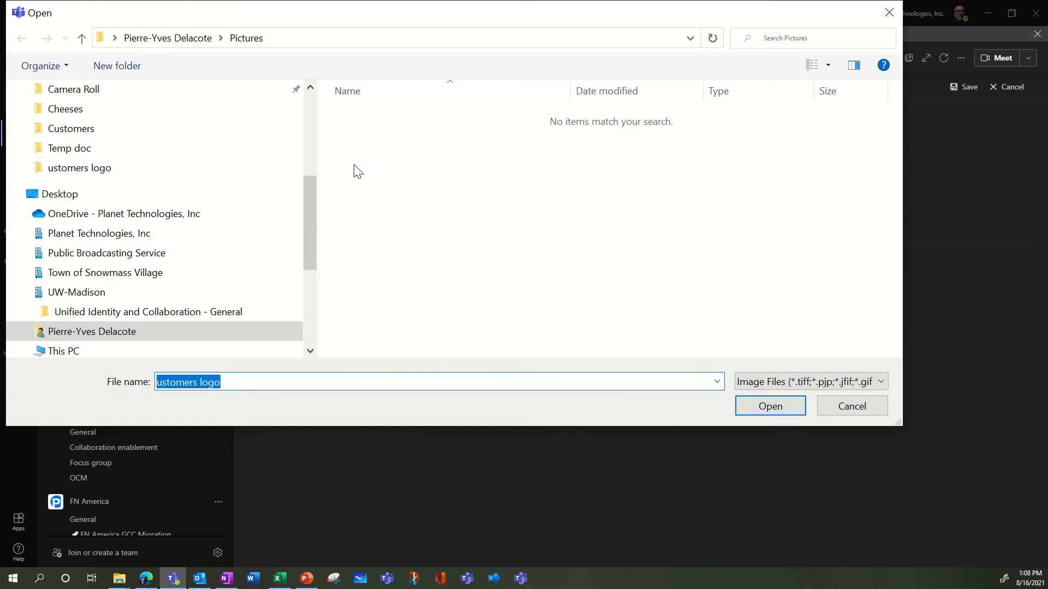
{"action": "scroll", "coordinate": [308, 202], "scroll_direction": "up", "scroll_amount": 4}
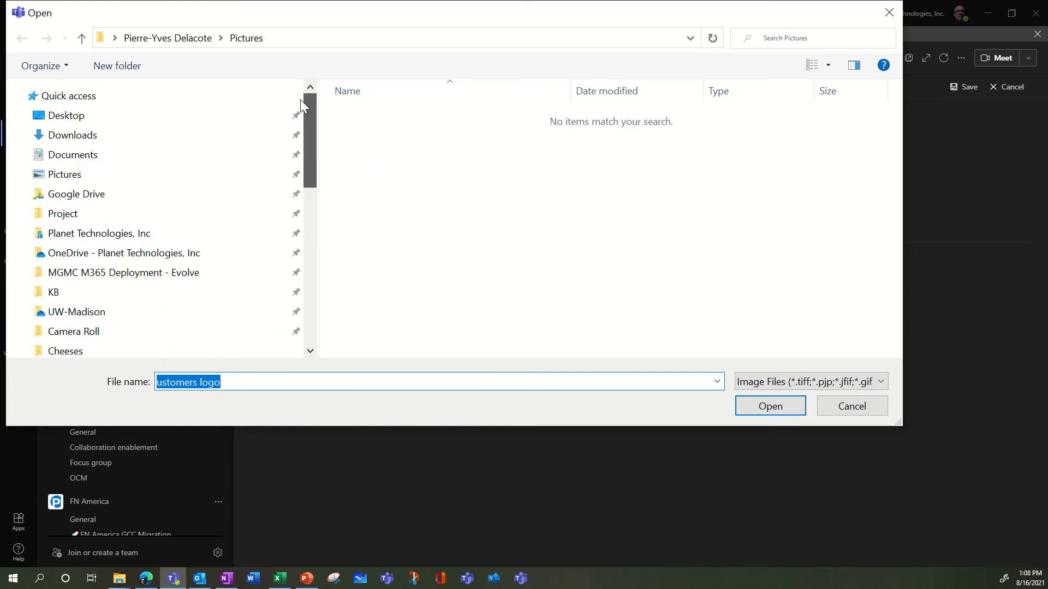
{"action": "left_click", "coordinate": [86, 177]}
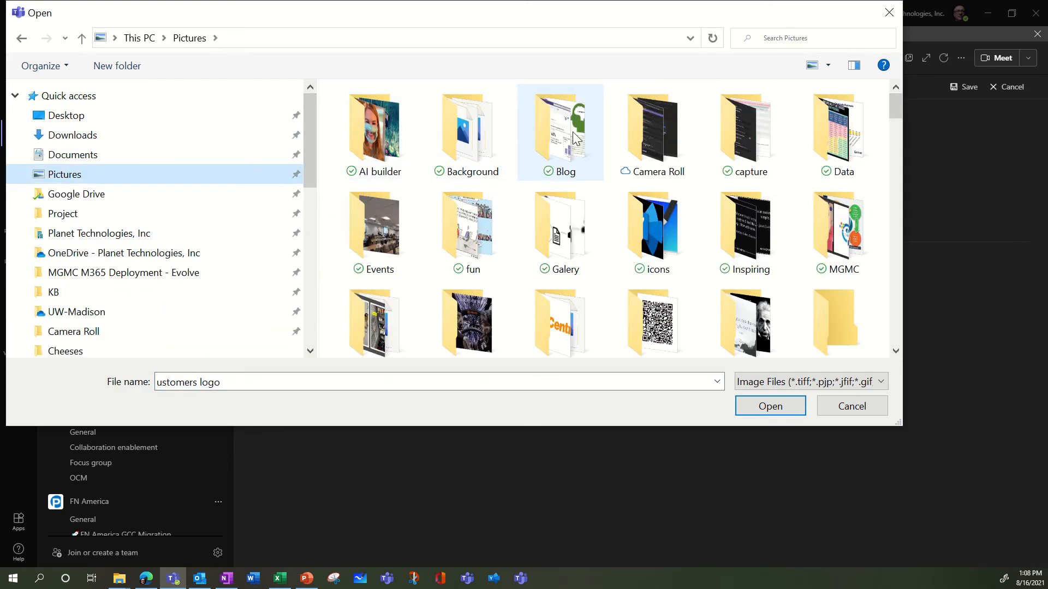
{"action": "left_click", "coordinate": [116, 157]}
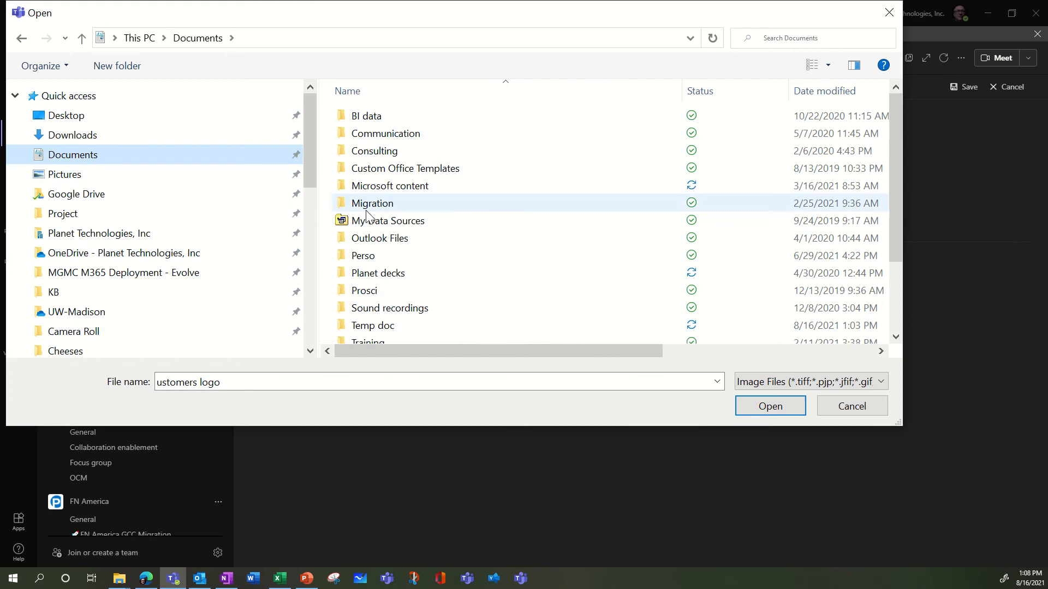
{"action": "double_click", "coordinate": [386, 326]}
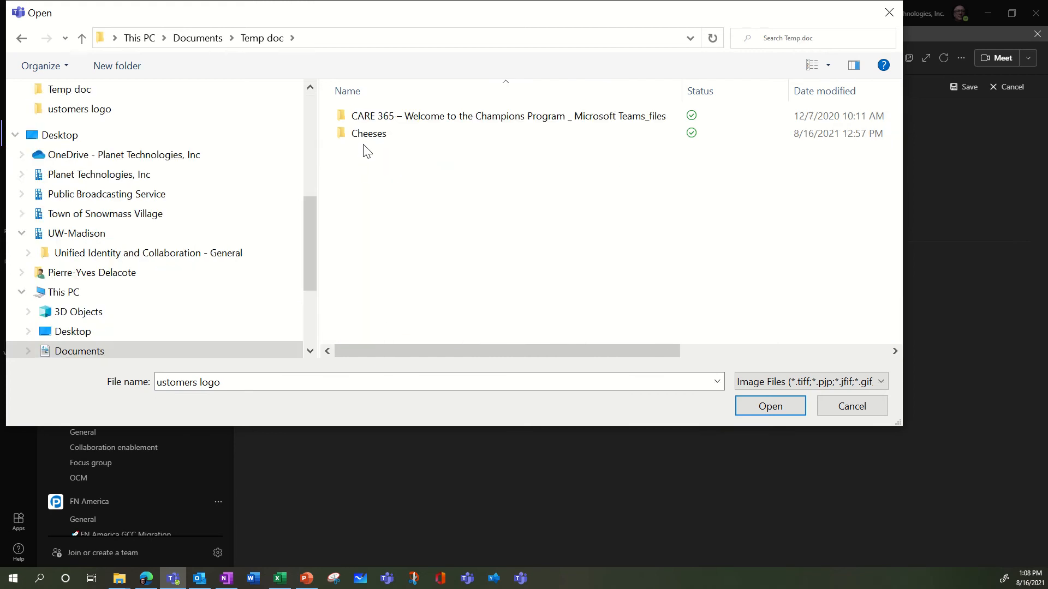
{"action": "left_click", "coordinate": [369, 137]}
{"action": "double_click", "coordinate": [368, 135]}
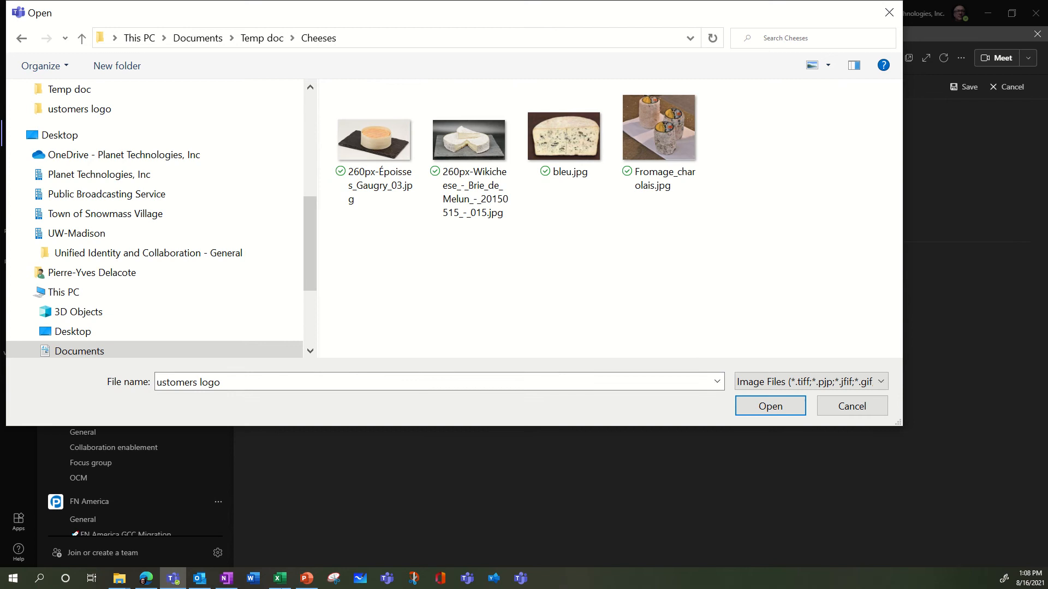
Switch to the Edge browser, save the Wikipedia article's Roquefort image in the Cheeses folder, and copy the article's URL.
{"action": "left_click", "coordinate": [146, 578]}
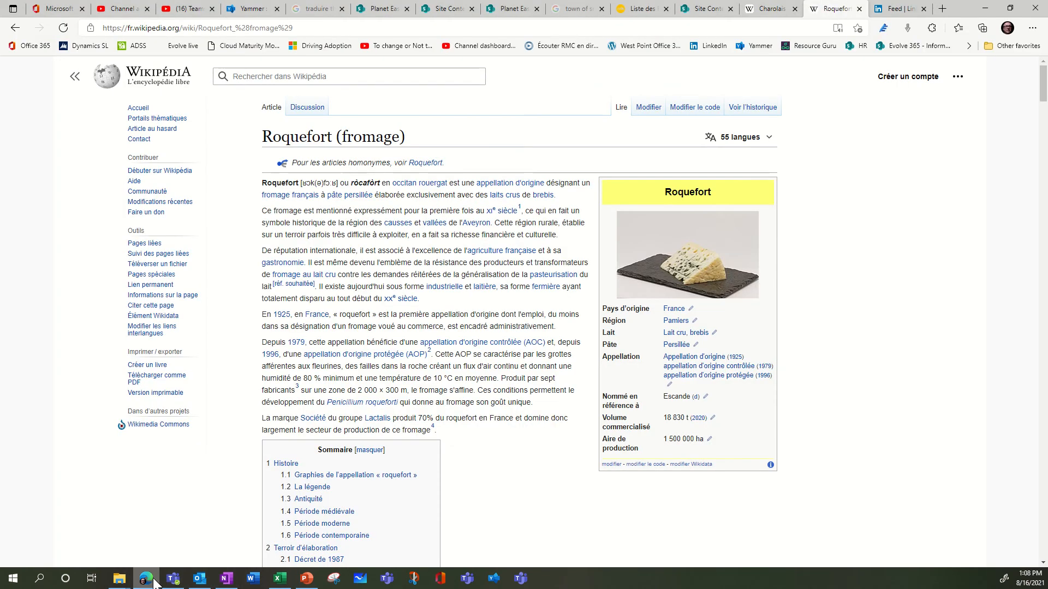
{"action": "right_click", "coordinate": [701, 267]}
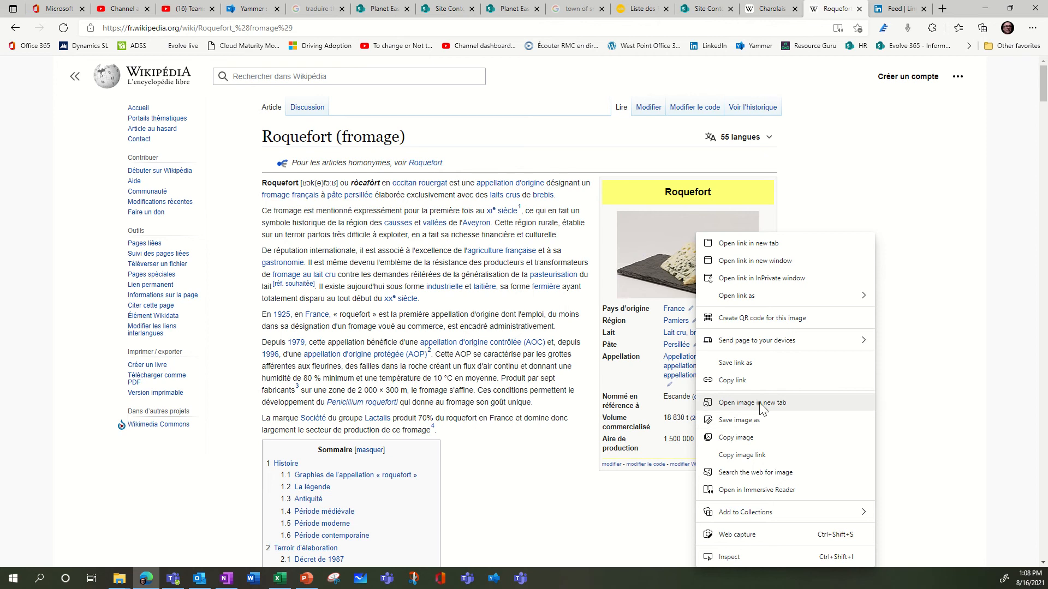
{"action": "key", "text": "Escape"}
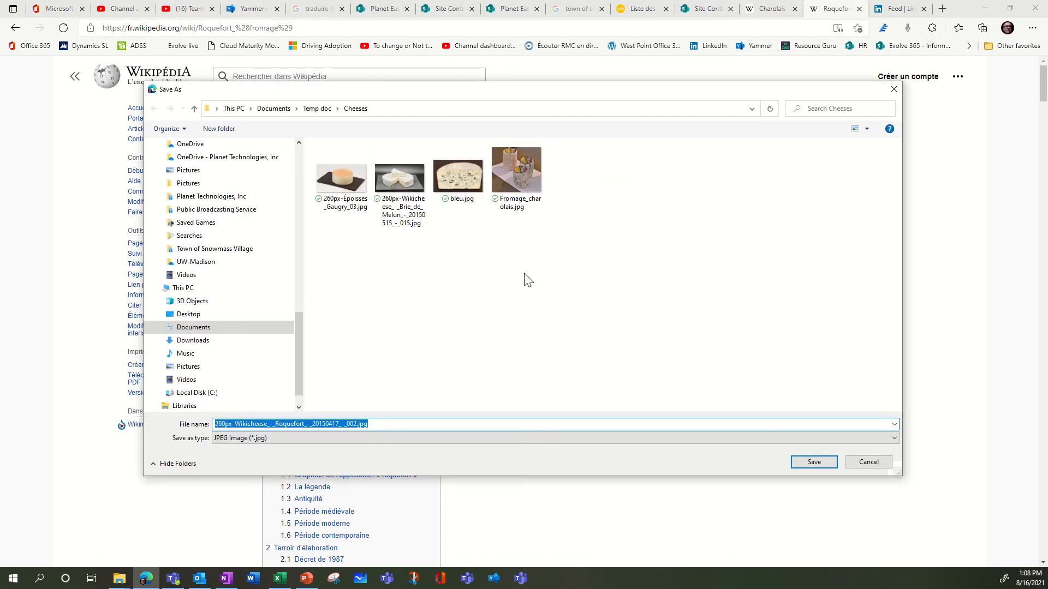
{"action": "left_click", "coordinate": [814, 463]}
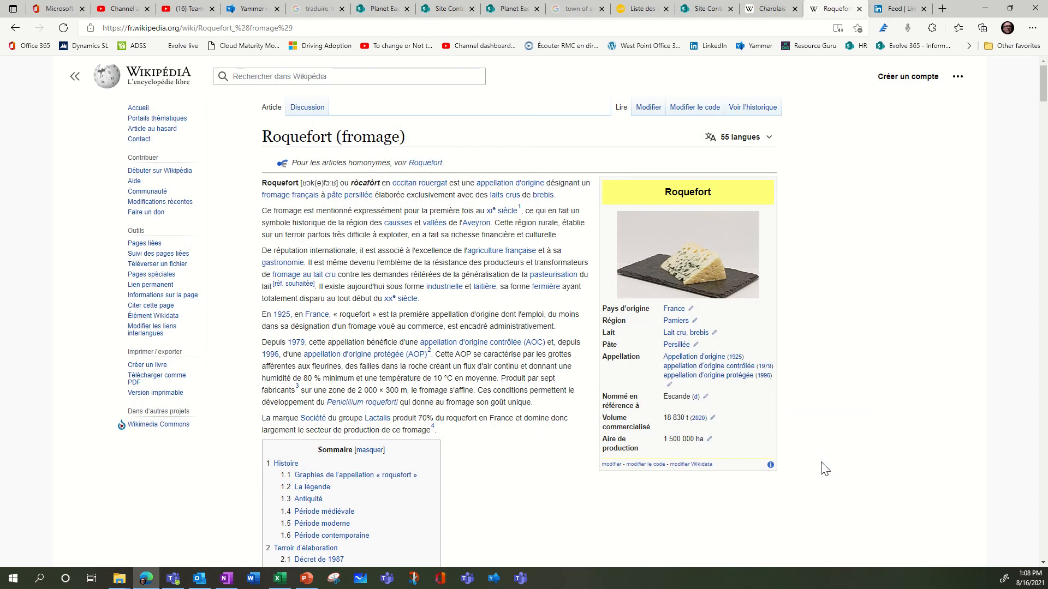
{"action": "left_click", "coordinate": [294, 27]}
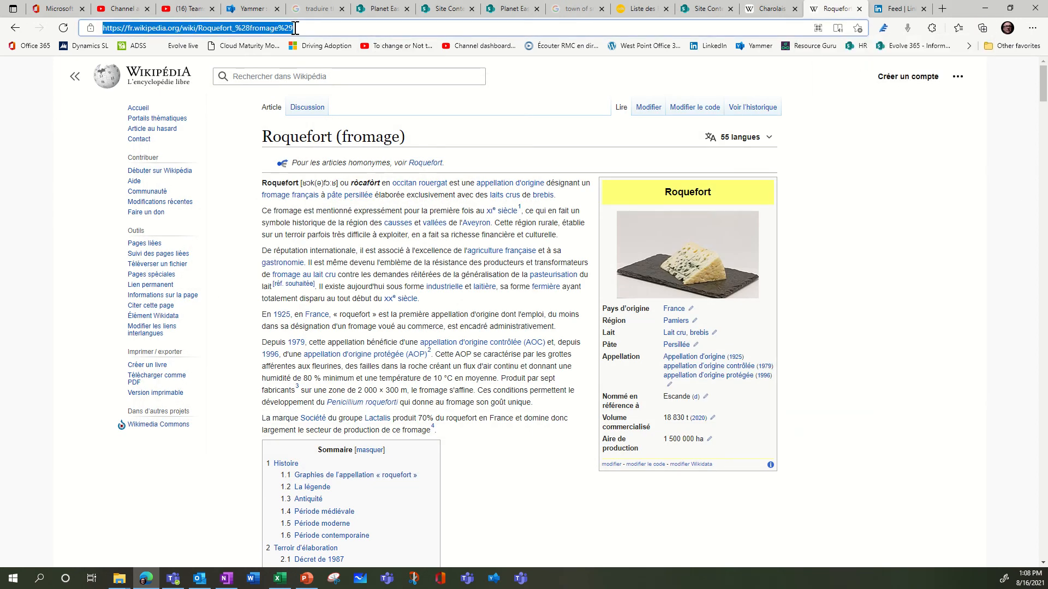
Return to Teams and use 260px-Wikicheese_-_Roquefort_-_20150417_-_002.jpg as the new item's picture.
{"action": "left_click", "coordinate": [985, 8]}
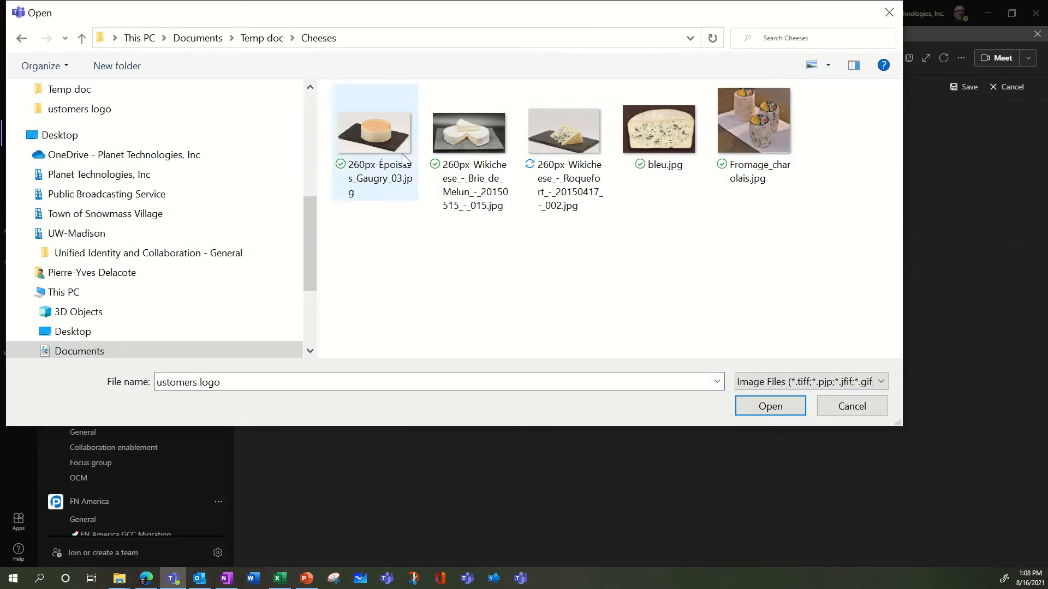
{"action": "left_click", "coordinate": [577, 135]}
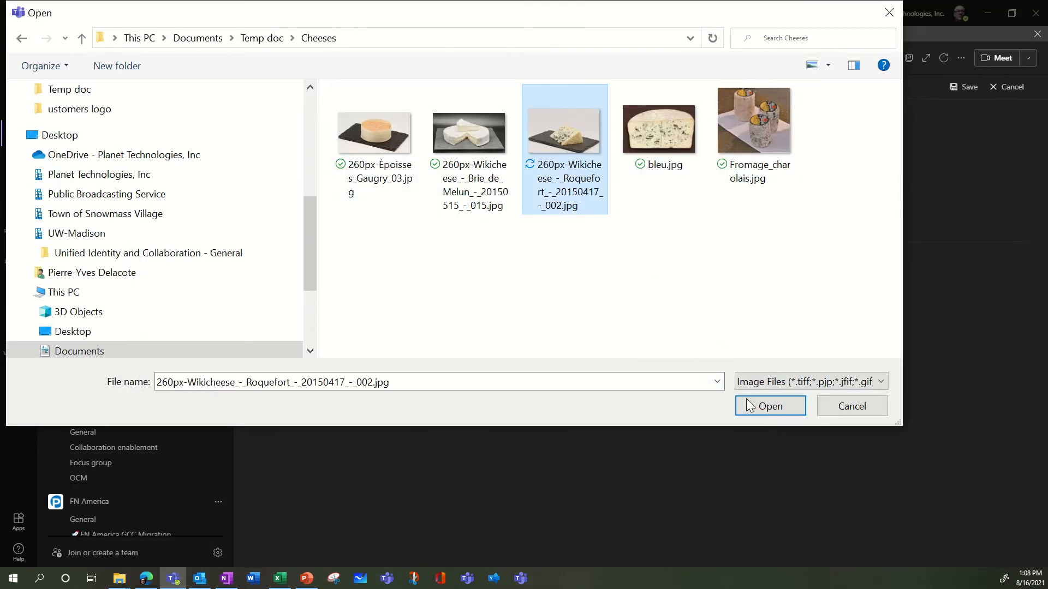
{"action": "left_click", "coordinate": [768, 407]}
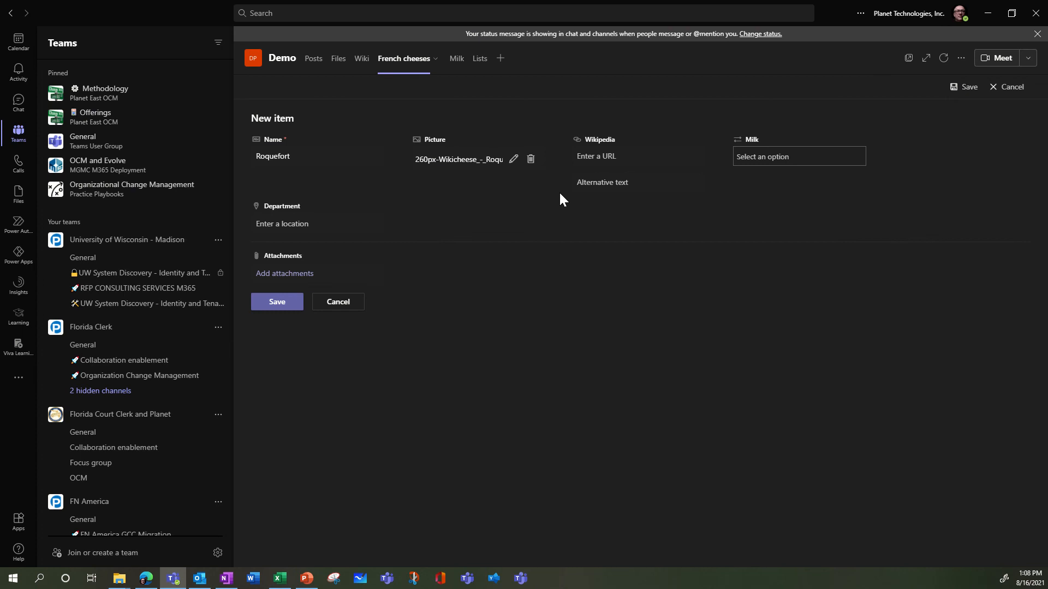
Paste the copied Roquefort article URL as the Wikipedia link and set its alternative text to "View in wikipedia".
{"action": "left_click", "coordinate": [605, 157]}
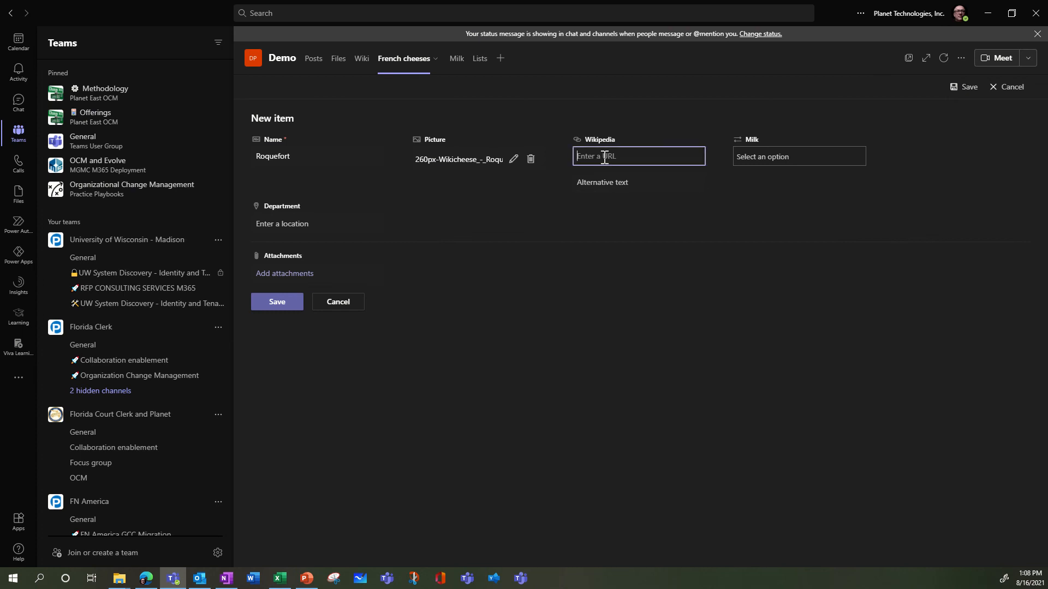
{"action": "key", "text": "ctrl+v"}
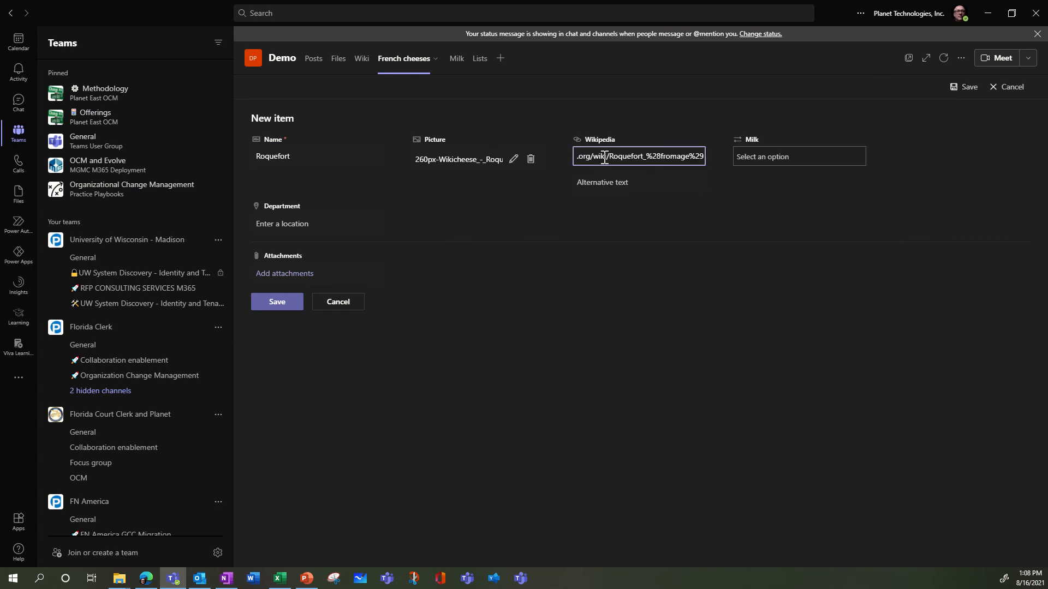
{"action": "left_click", "coordinate": [602, 185]}
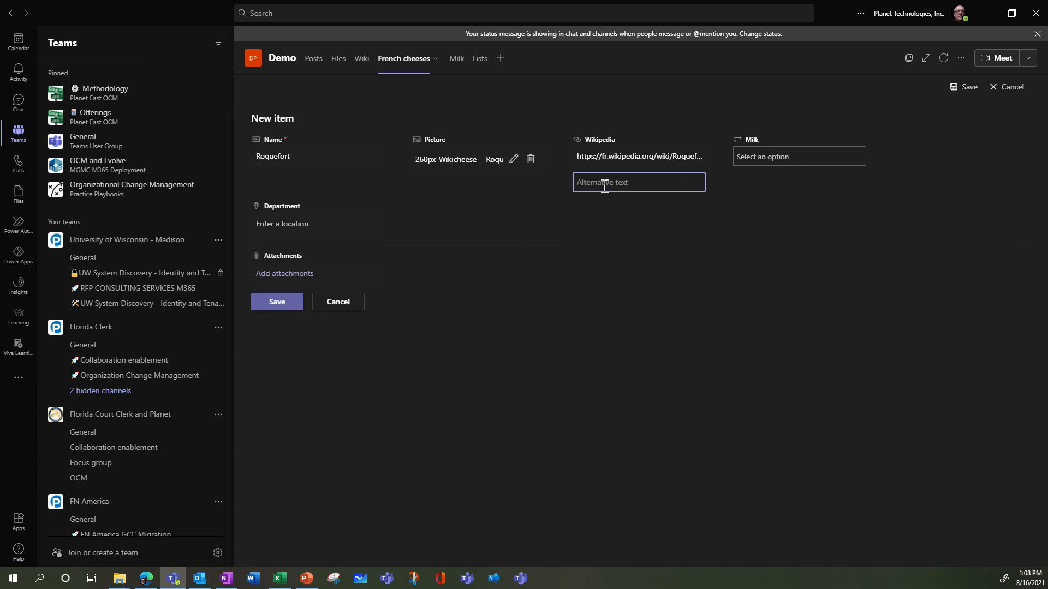
{"action": "type", "text": "View"}
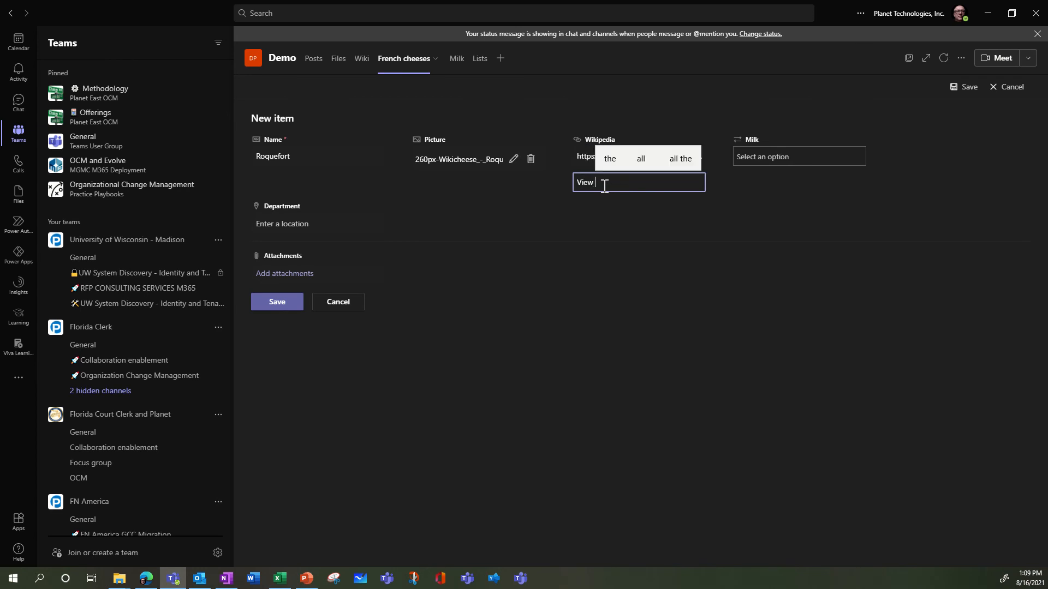
{"action": "type", "text": " in Wik"}
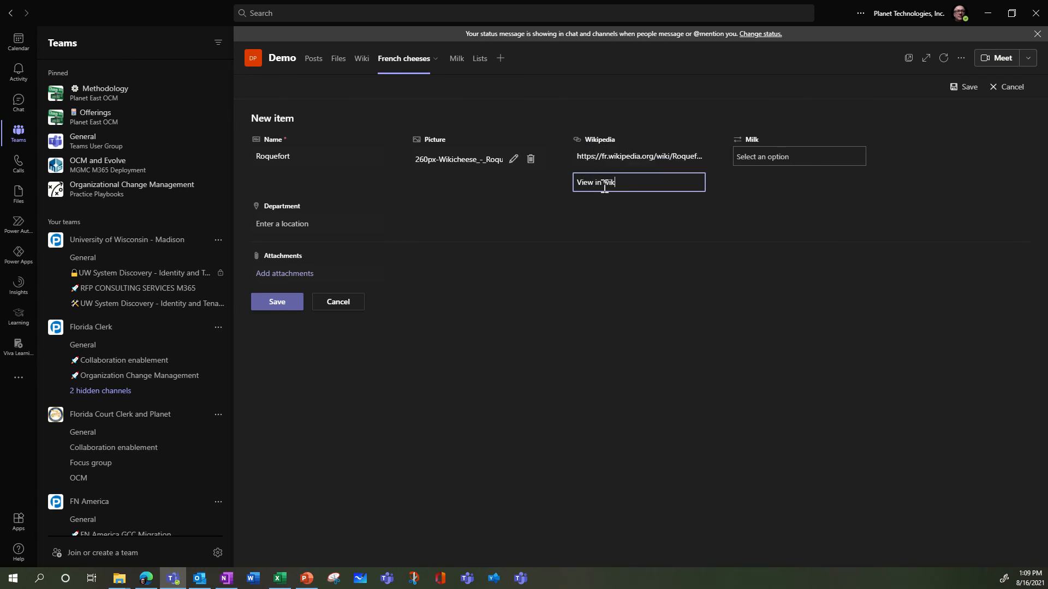
{"action": "type", "text": "ipedia"}
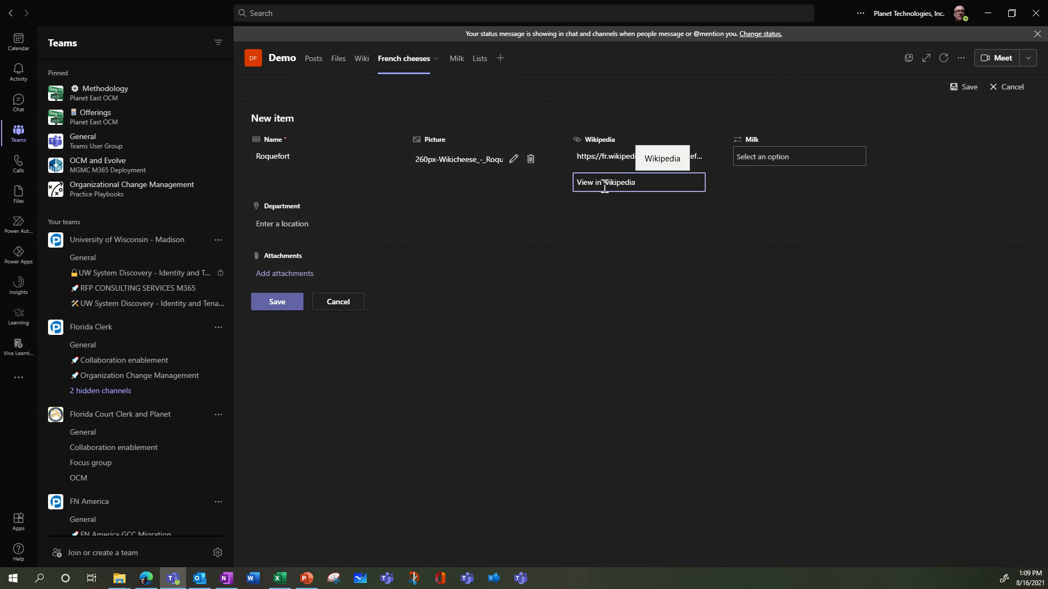
Check the milk type in the Wikipedia article in Edge and set the new item's Milk value to Sheep in Teams.
{"action": "left_click", "coordinate": [771, 155]}
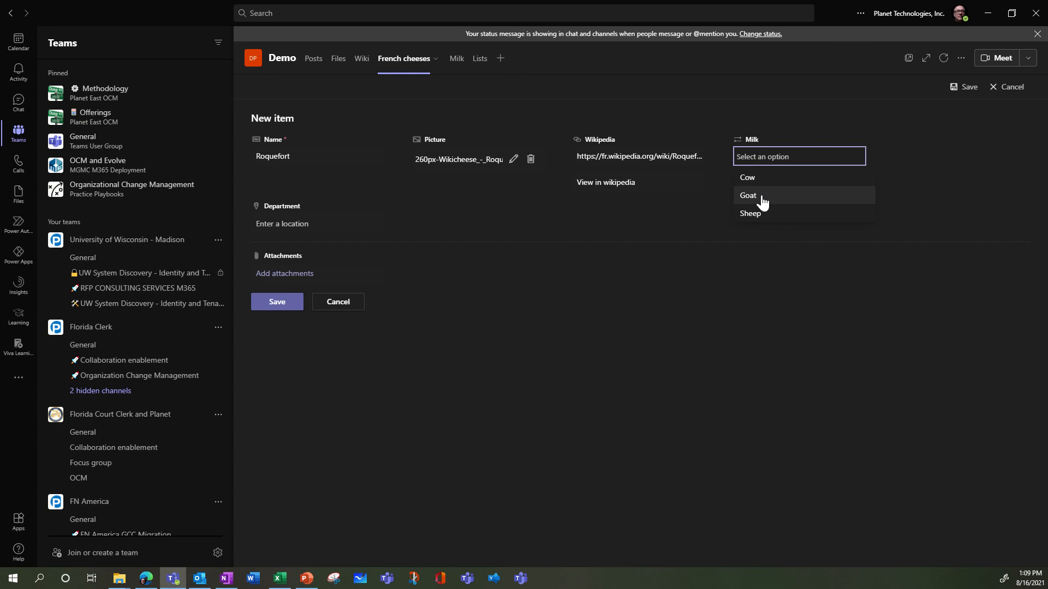
{"action": "left_click", "coordinate": [145, 580]}
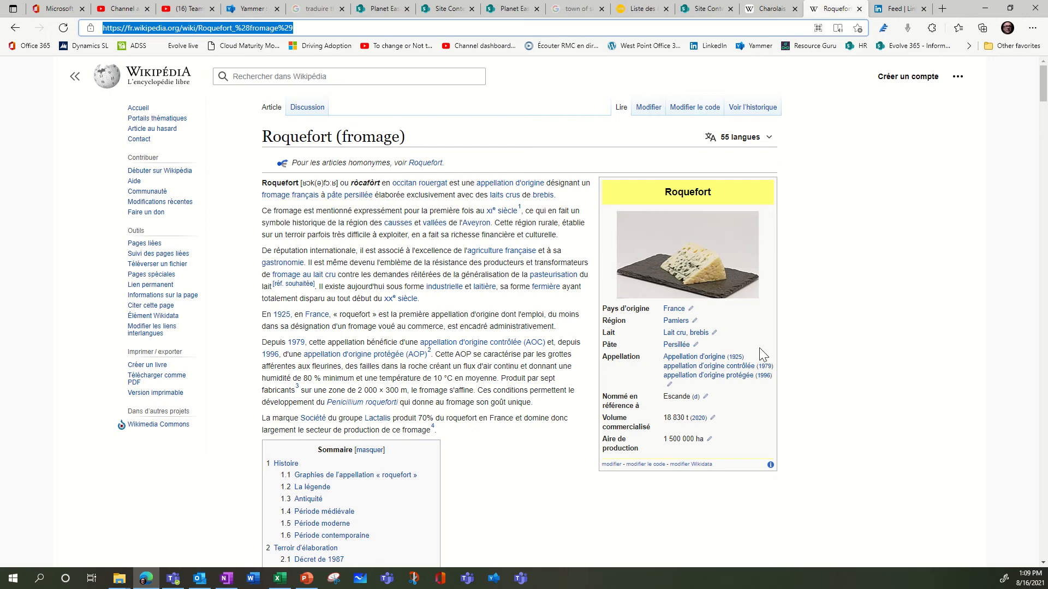
{"action": "left_click", "coordinate": [987, 12]}
{"action": "left_click", "coordinate": [756, 214]}
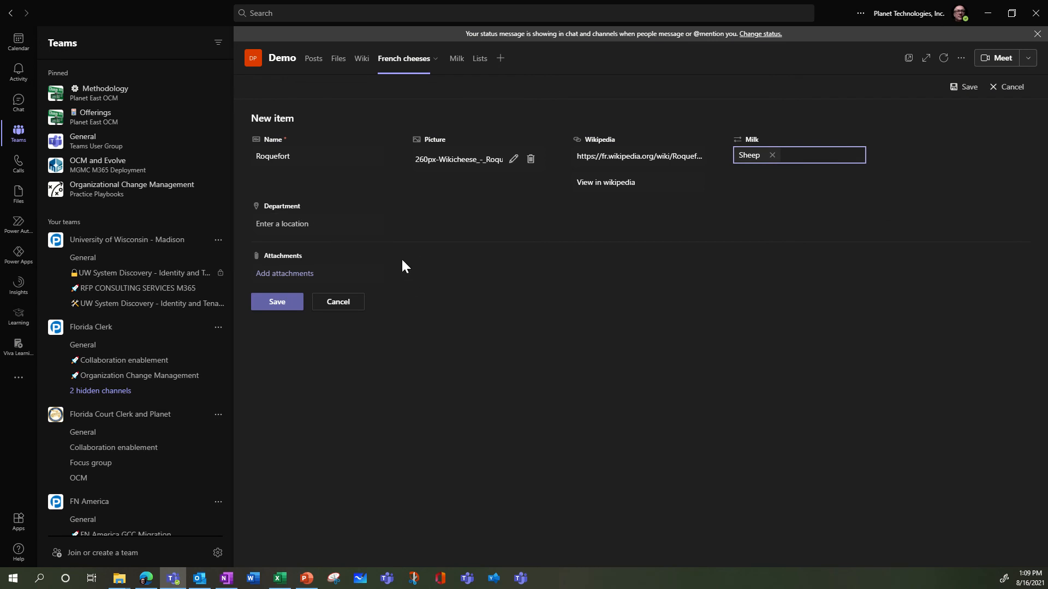
Find "roquefort france" as the new item's Department, choose Roquefort in Nouvelle-Aquitaine, and save the item.
{"action": "left_click", "coordinate": [333, 225]}
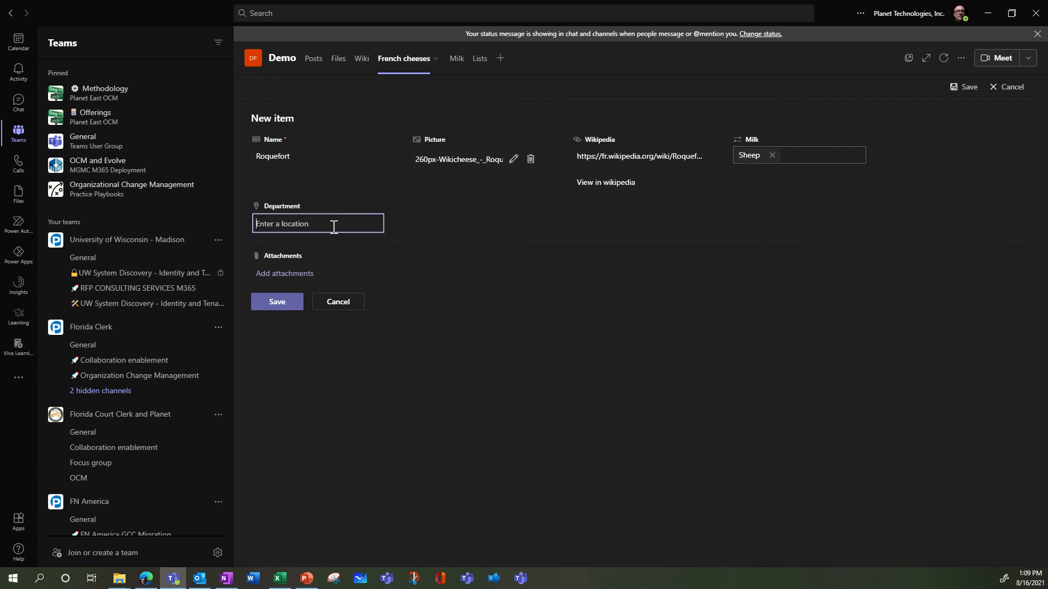
{"action": "type", "text": "roq"}
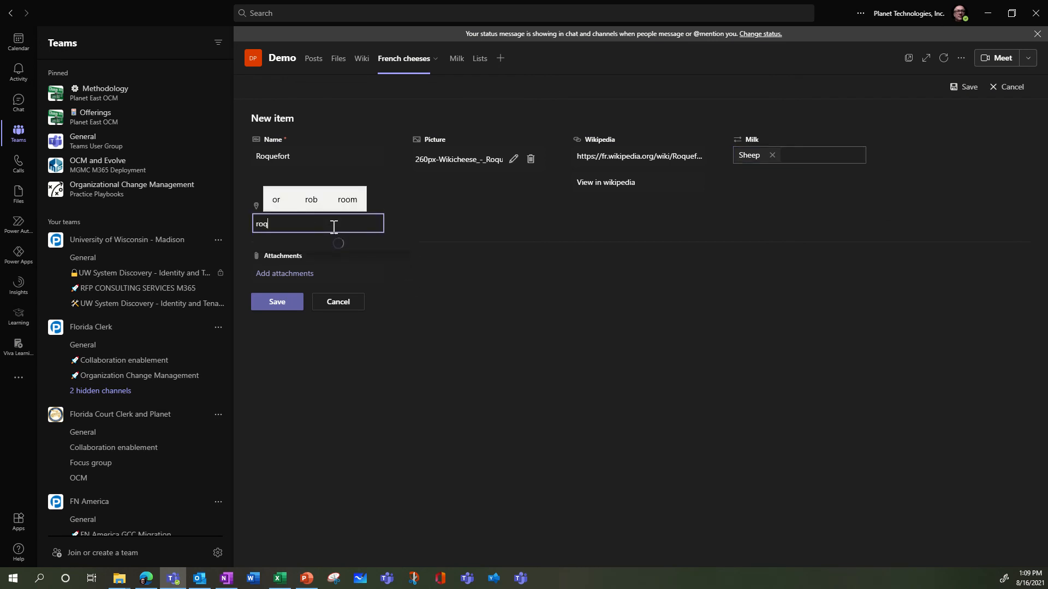
{"action": "type", "text": "uefort"}
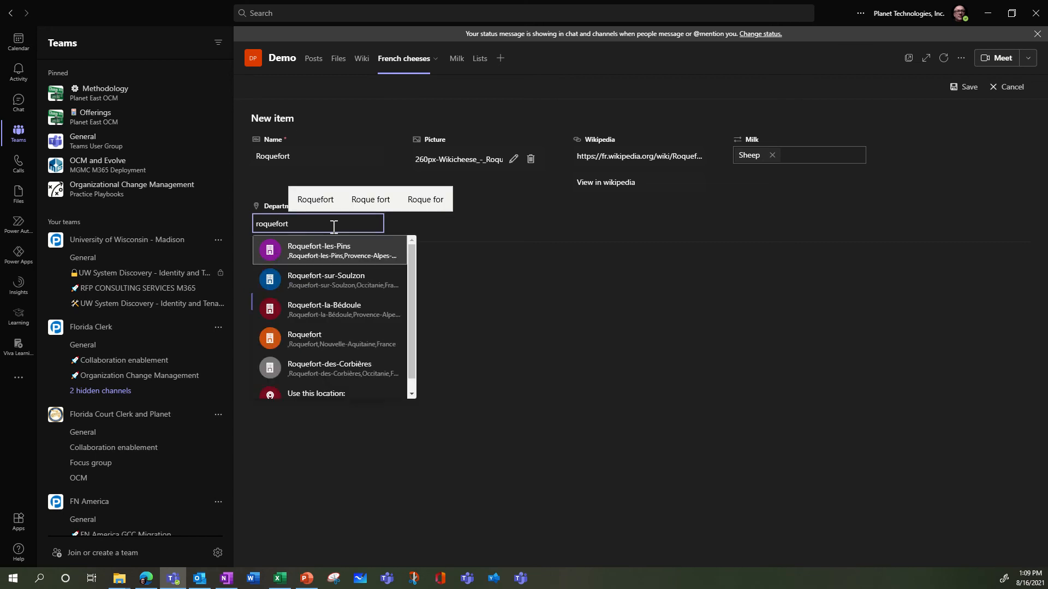
{"action": "type", "text": " france"}
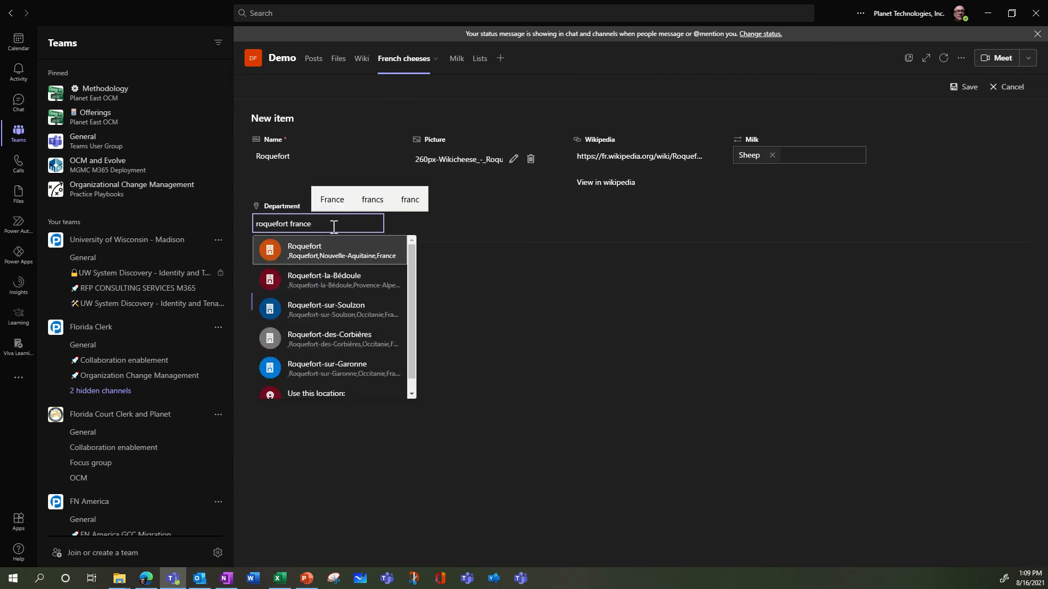
{"action": "left_click", "coordinate": [343, 256]}
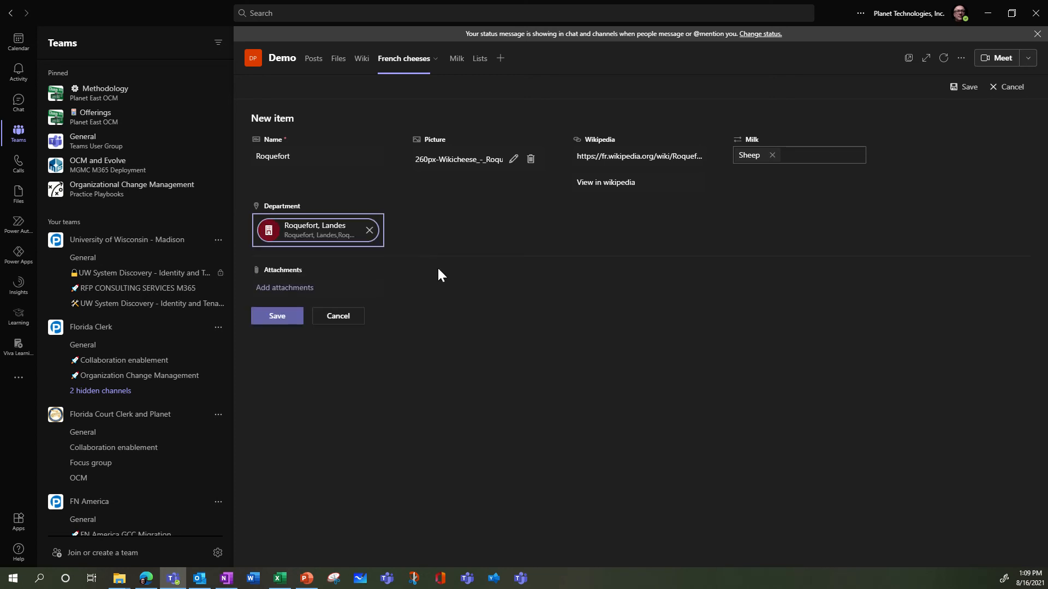
{"action": "left_click", "coordinate": [285, 322]}
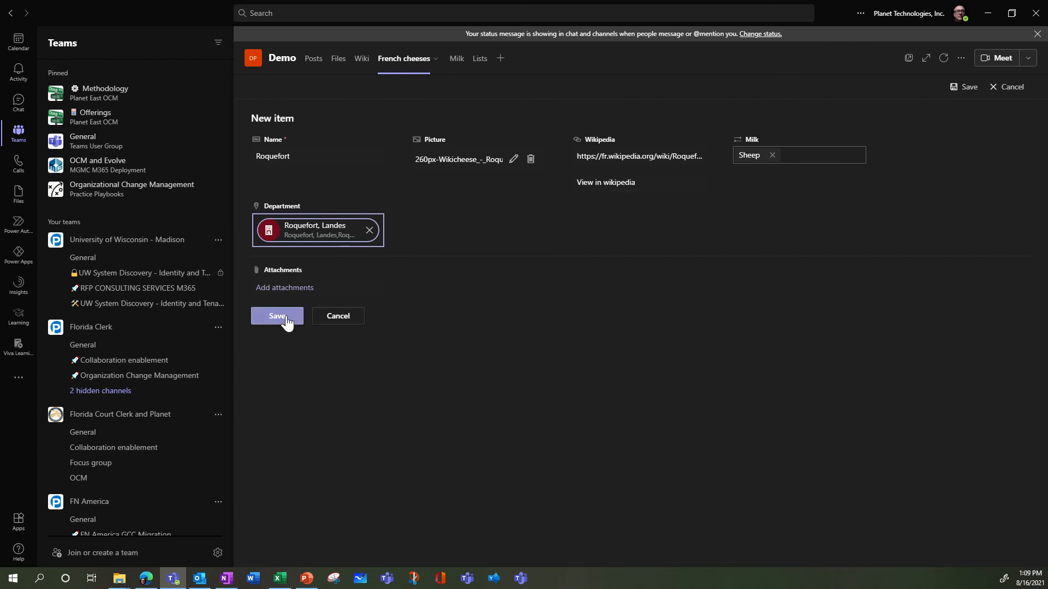
{"action": "left_click", "coordinate": [286, 322]}
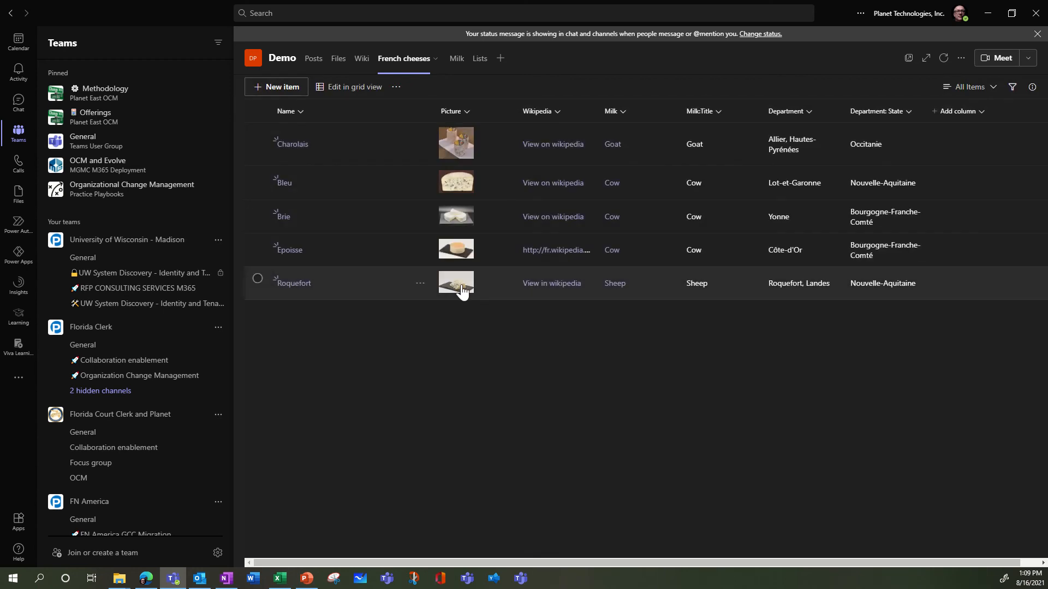
Test the Roquefort item's Wikipedia link in Edge and return to the French cheeses list in Teams.
{"action": "left_click", "coordinate": [562, 284]}
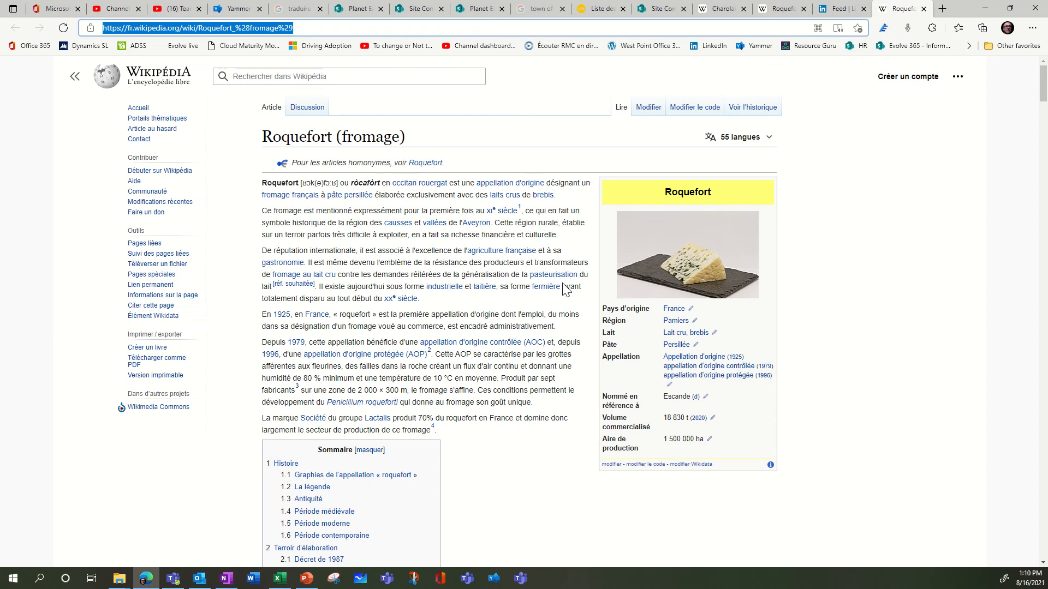
{"action": "left_click", "coordinate": [985, 9]}
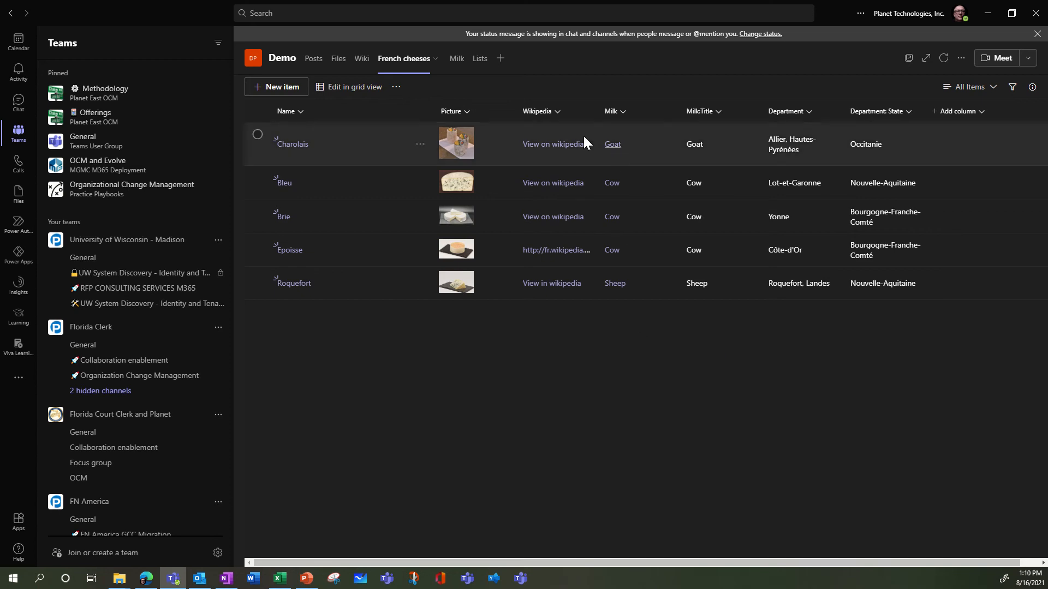
Filter the French cheeses list by the Milk column to show only Cow items.
{"action": "left_click", "coordinate": [623, 112]}
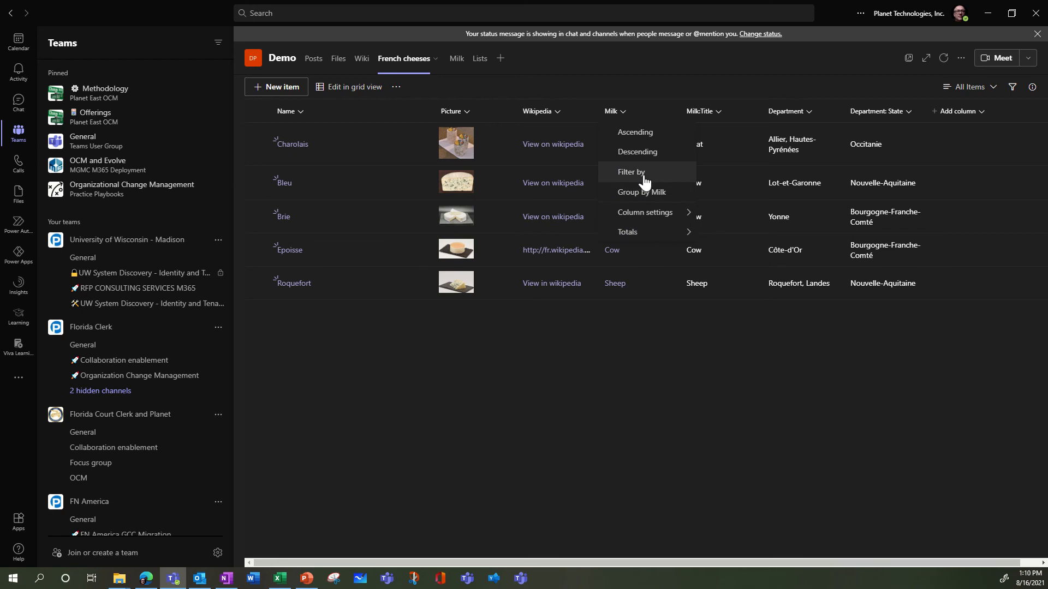
{"action": "key", "text": "Escape"}
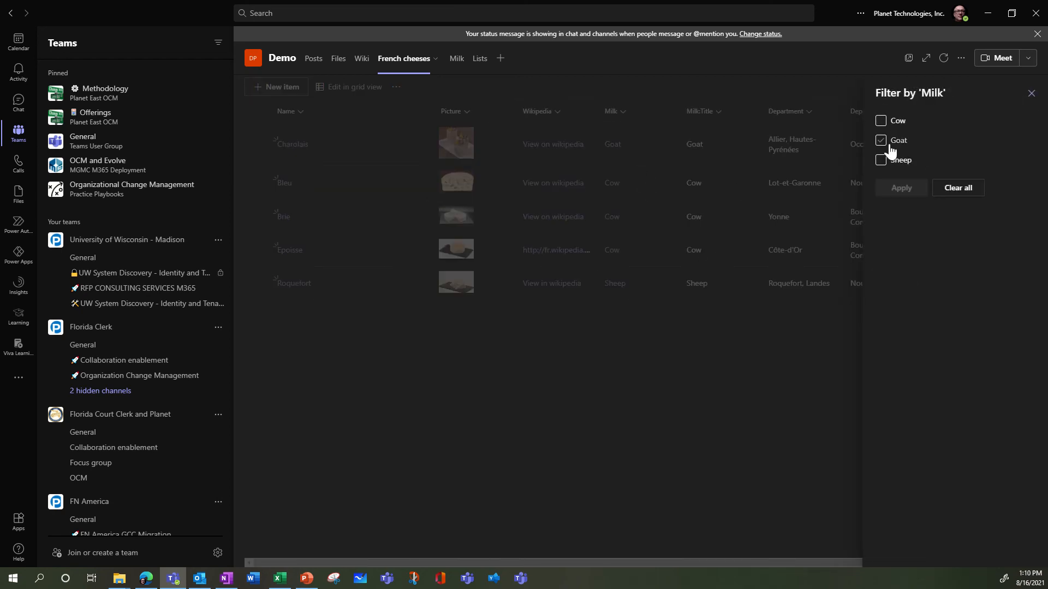
{"action": "left_click", "coordinate": [882, 122]}
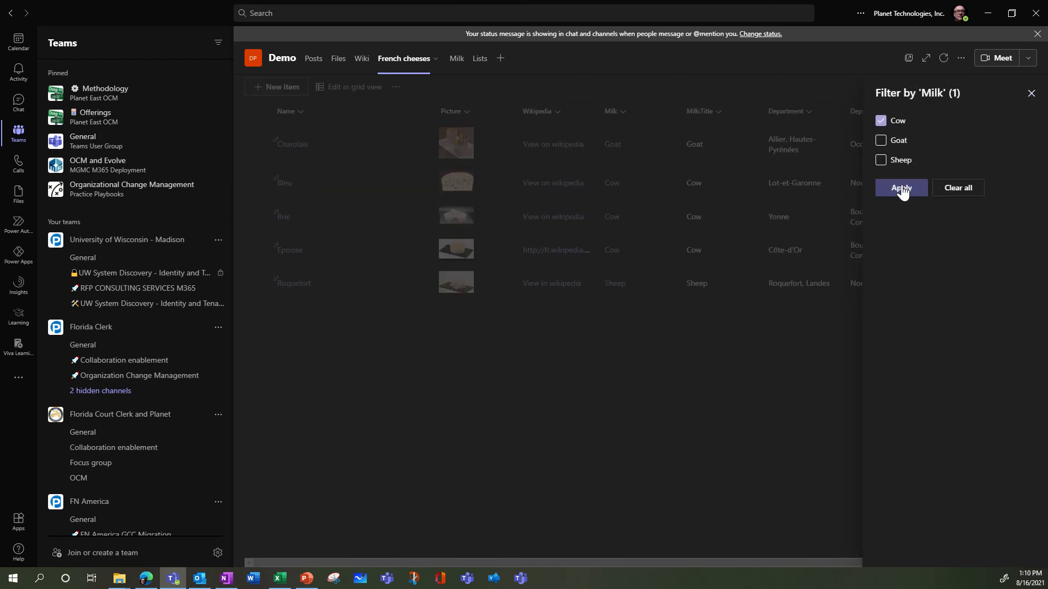
{"action": "left_click", "coordinate": [901, 189]}
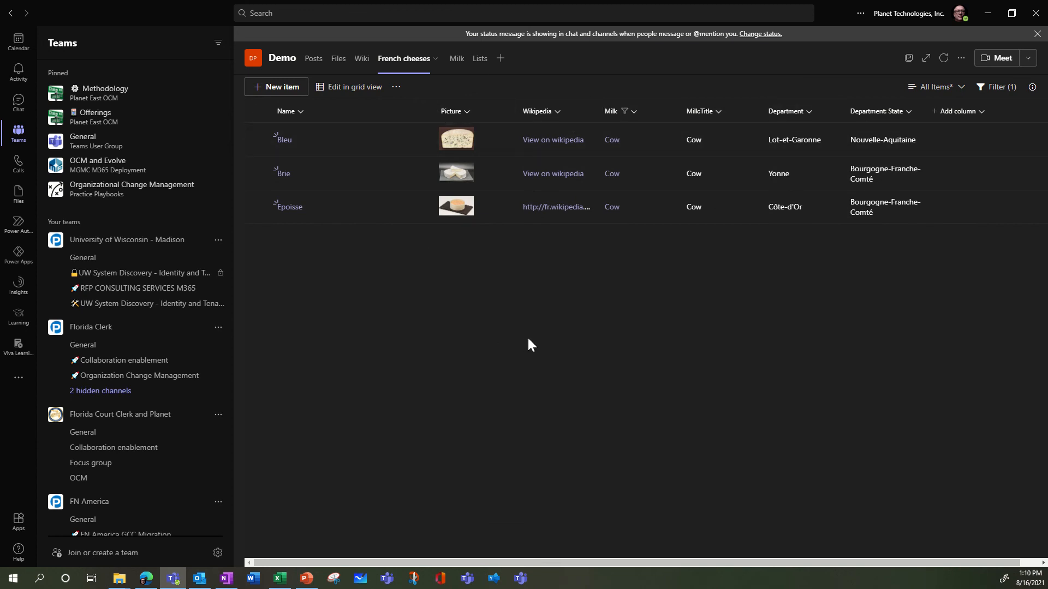
Add Goat to the Milk column filter alongside Cow and apply it.
{"action": "left_click", "coordinate": [636, 113]}
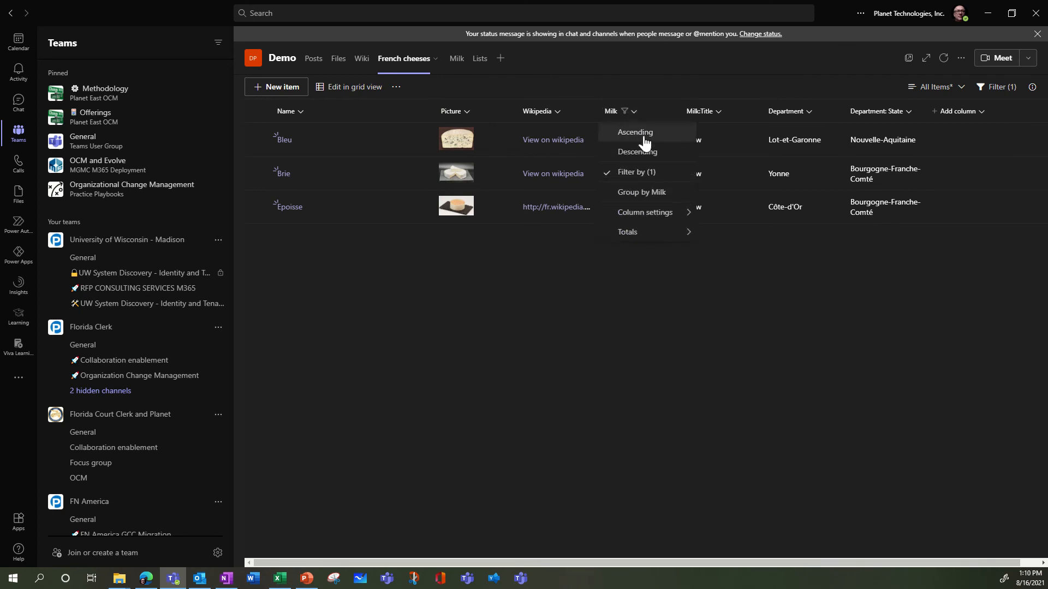
{"action": "left_click", "coordinate": [633, 173]}
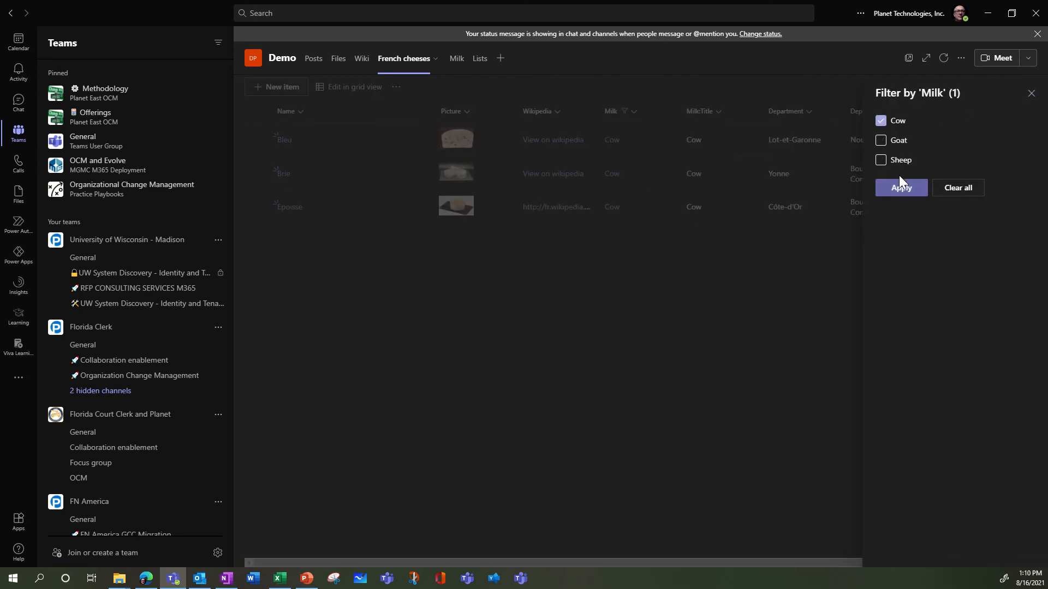
{"action": "left_click", "coordinate": [881, 140]}
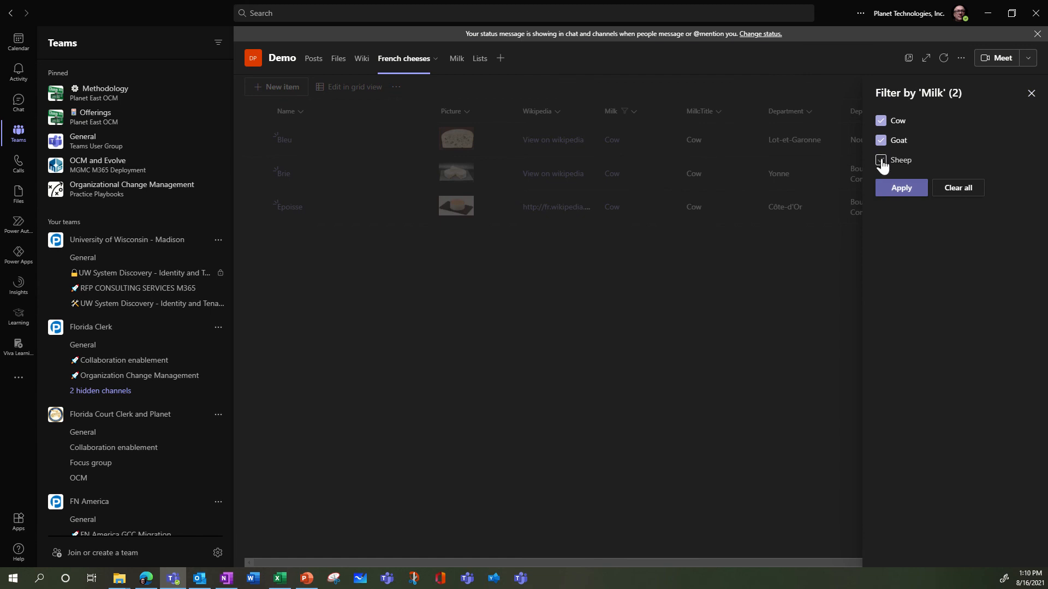
{"action": "left_click", "coordinate": [901, 188]}
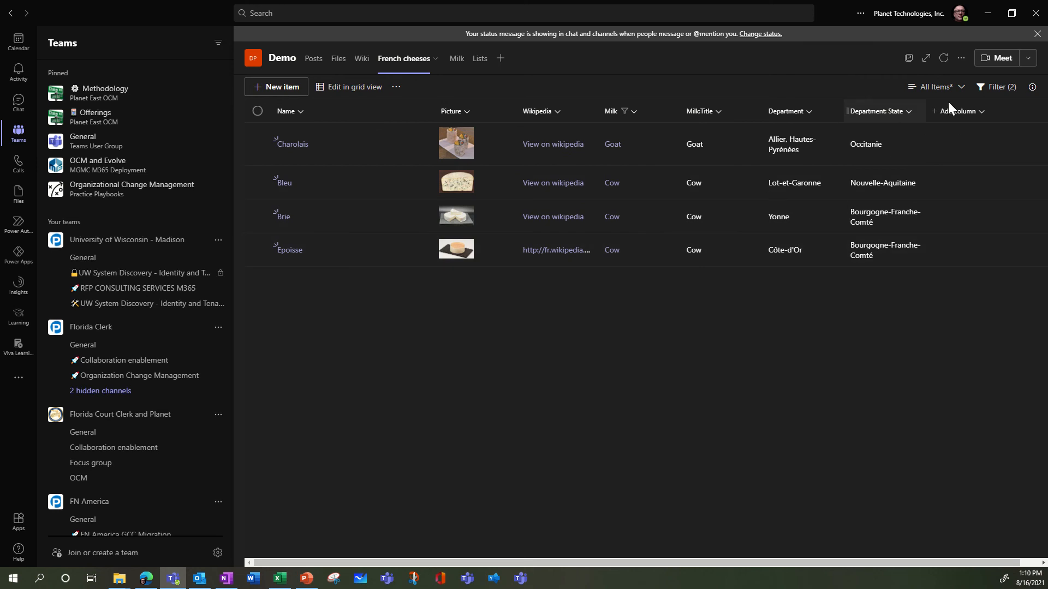
Start a new Choice column in the French cheeses list and set its three choices to Goat, Cow and Sheep.
{"action": "left_click", "coordinate": [981, 111]}
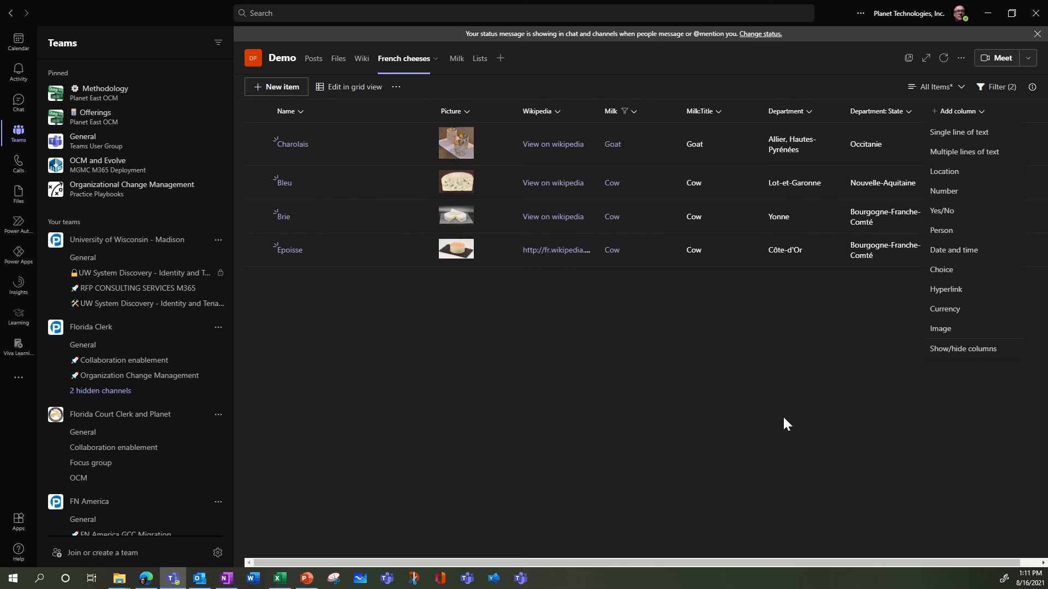
{"action": "left_click", "coordinate": [786, 322]}
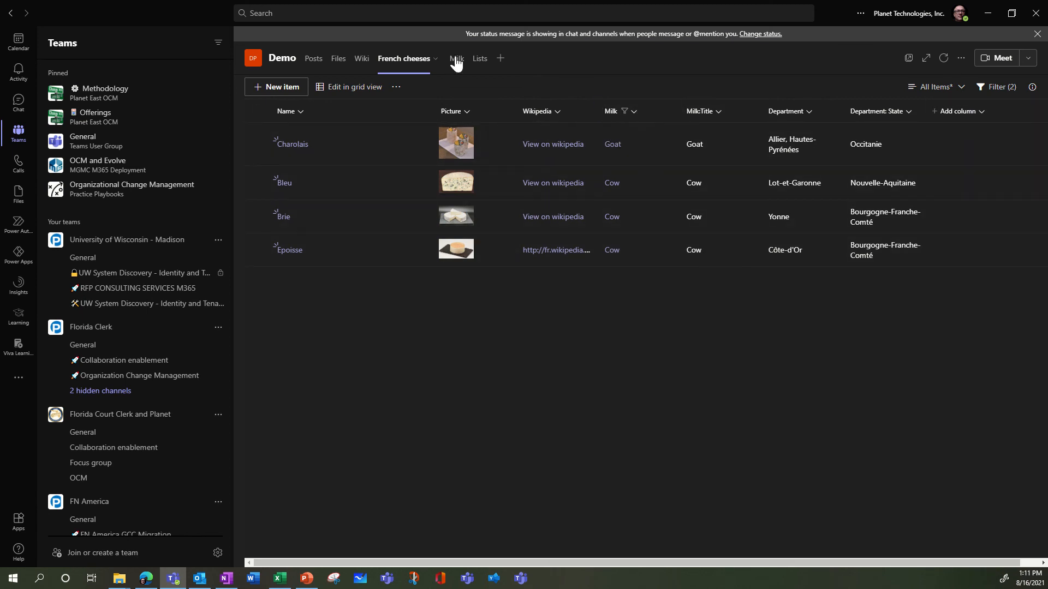
{"action": "left_click", "coordinate": [983, 111]}
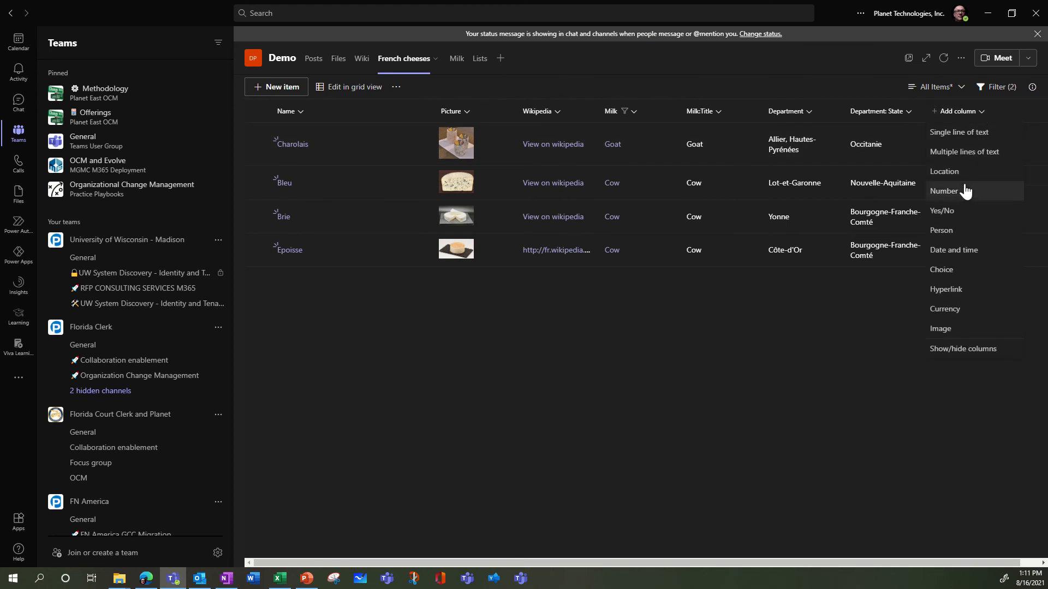
{"action": "left_click", "coordinate": [959, 270]}
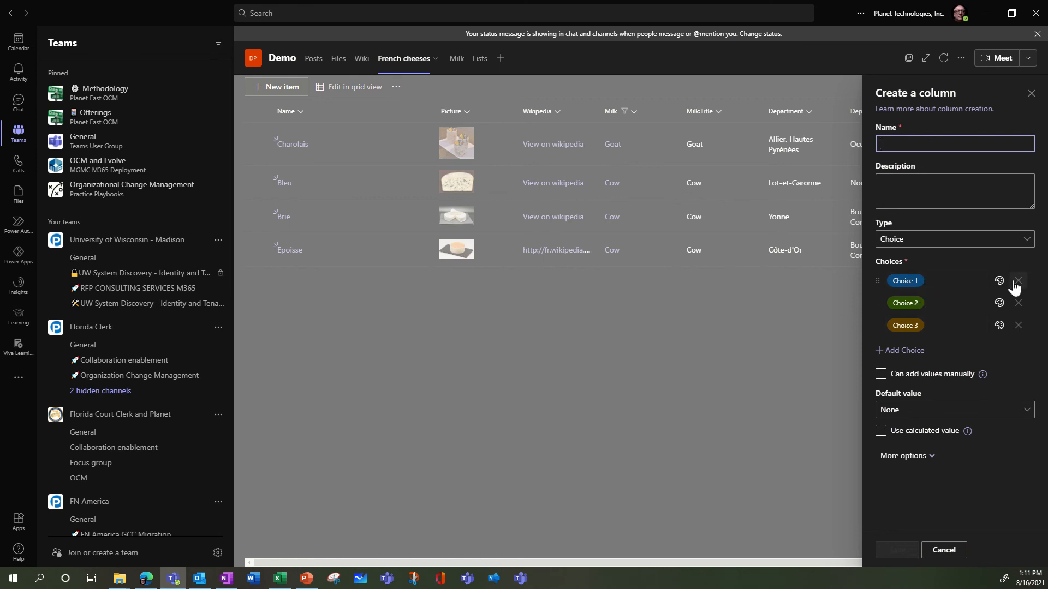
{"action": "left_click", "coordinate": [963, 276]}
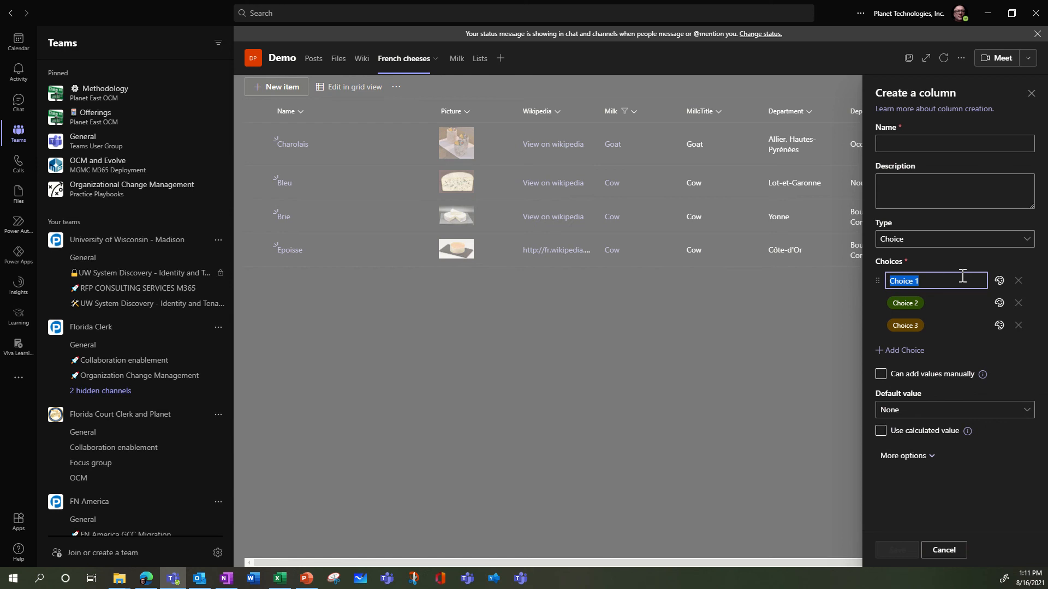
{"action": "type", "text": "Goat"}
{"action": "left_click", "coordinate": [943, 303]}
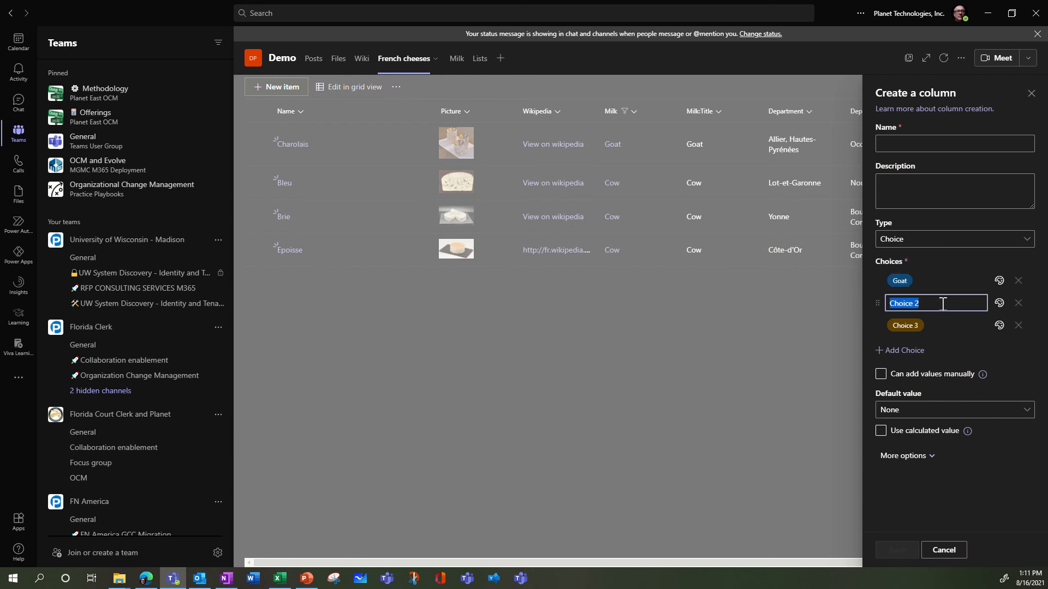
{"action": "type", "text": "Cow"}
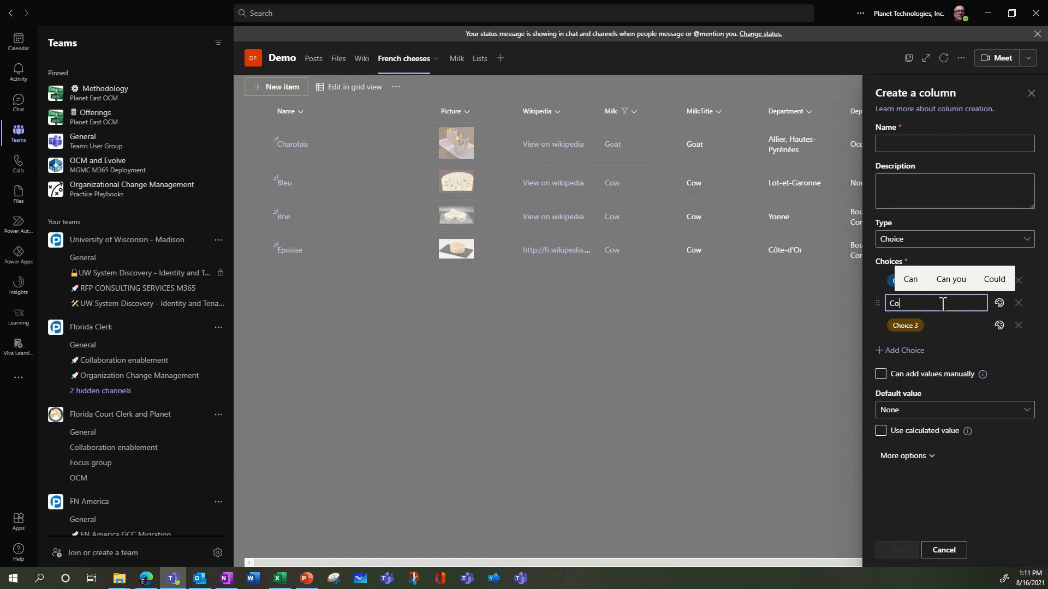
{"action": "left_click", "coordinate": [938, 327]}
{"action": "type", "text": "Sheep"}
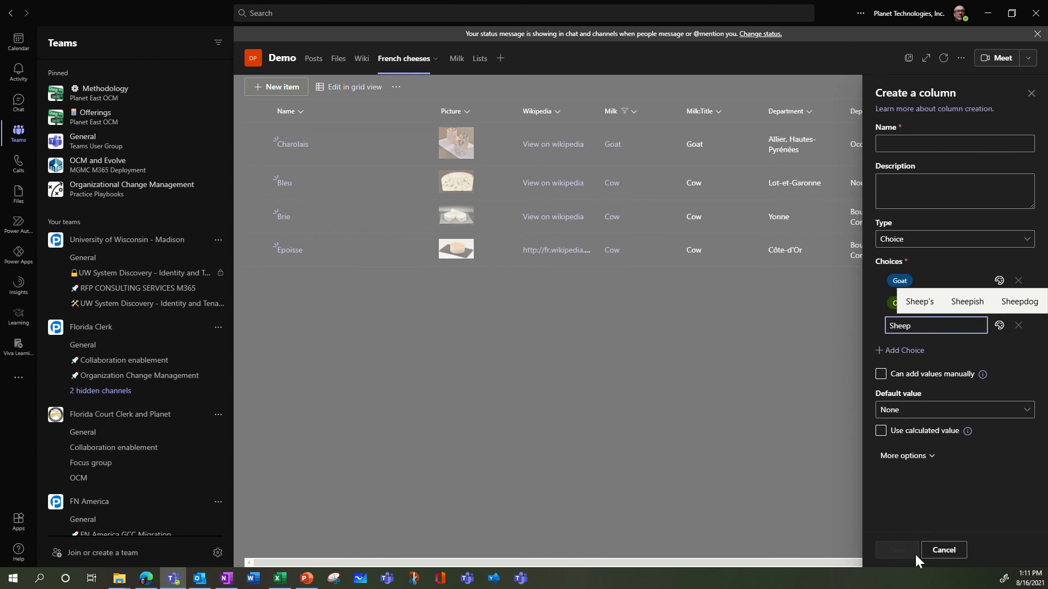
Name the new Choice column "Alternat milk" and save it to the list.
{"action": "left_click", "coordinate": [909, 143]}
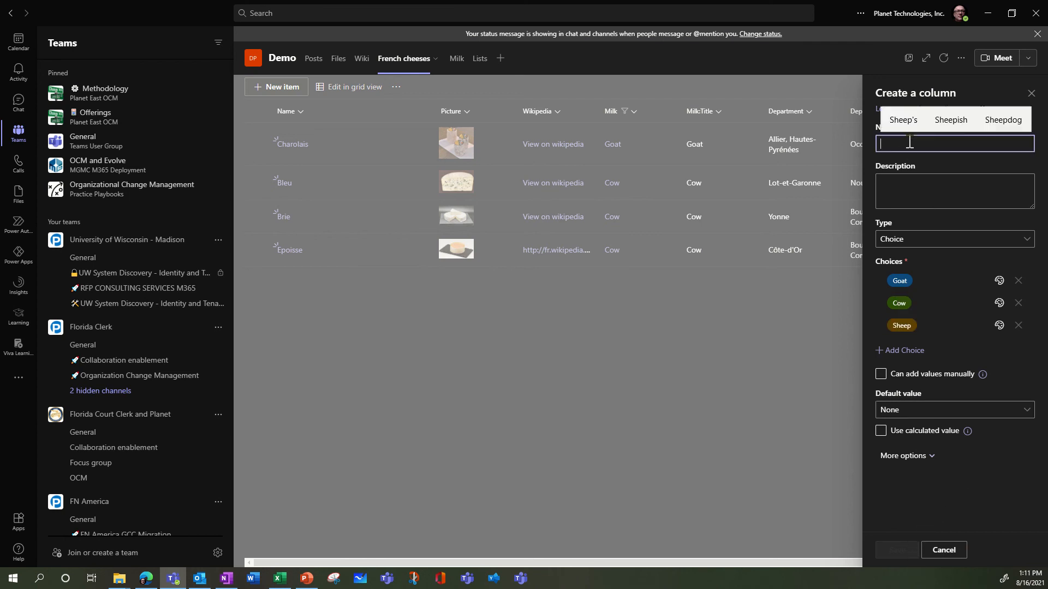
{"action": "type", "text": "A"}
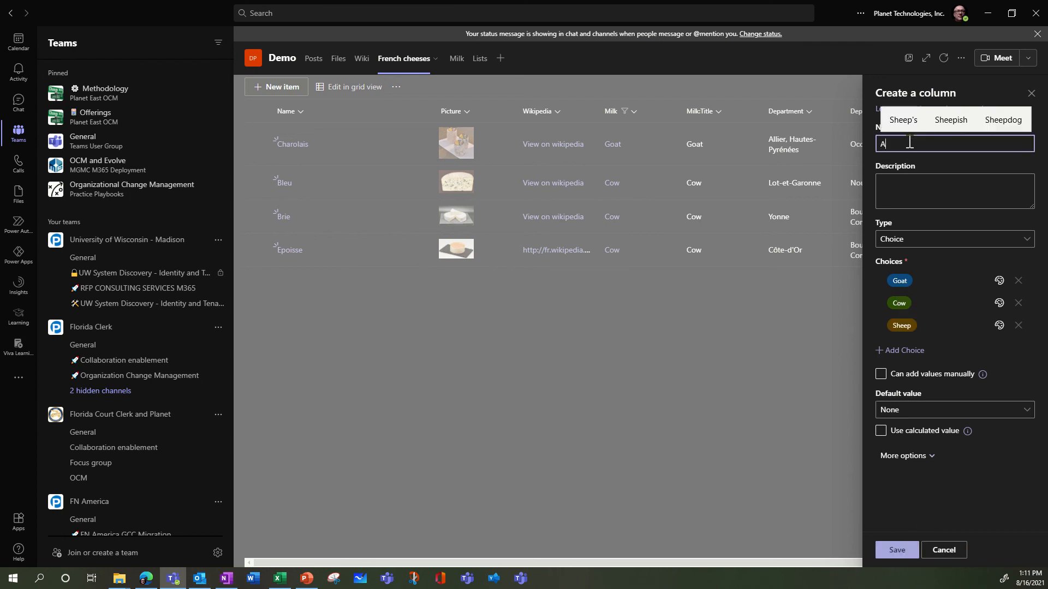
{"action": "type", "text": "lternat"}
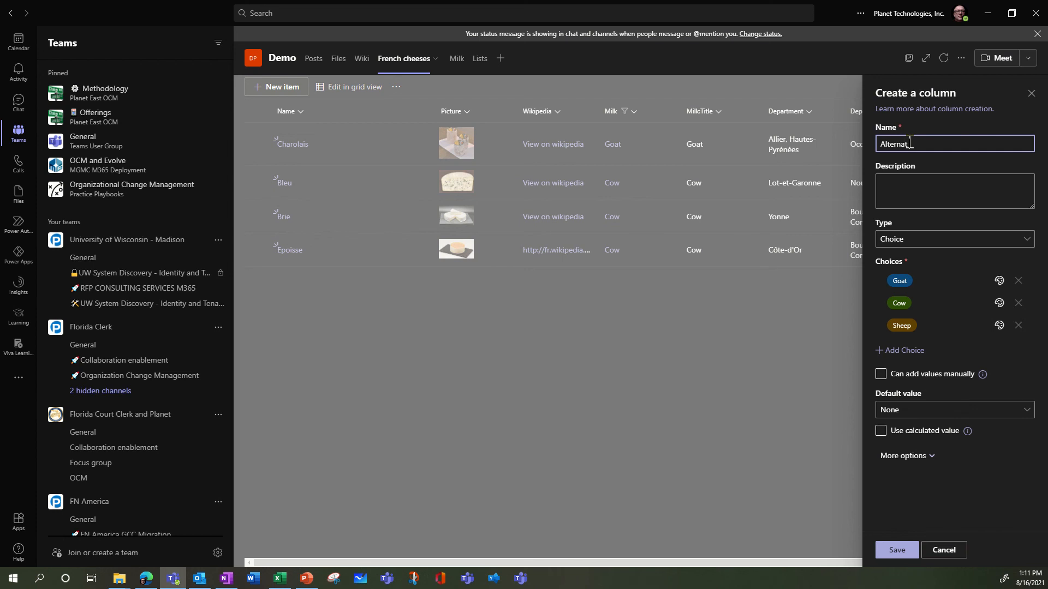
{"action": "type", "text": " milk"}
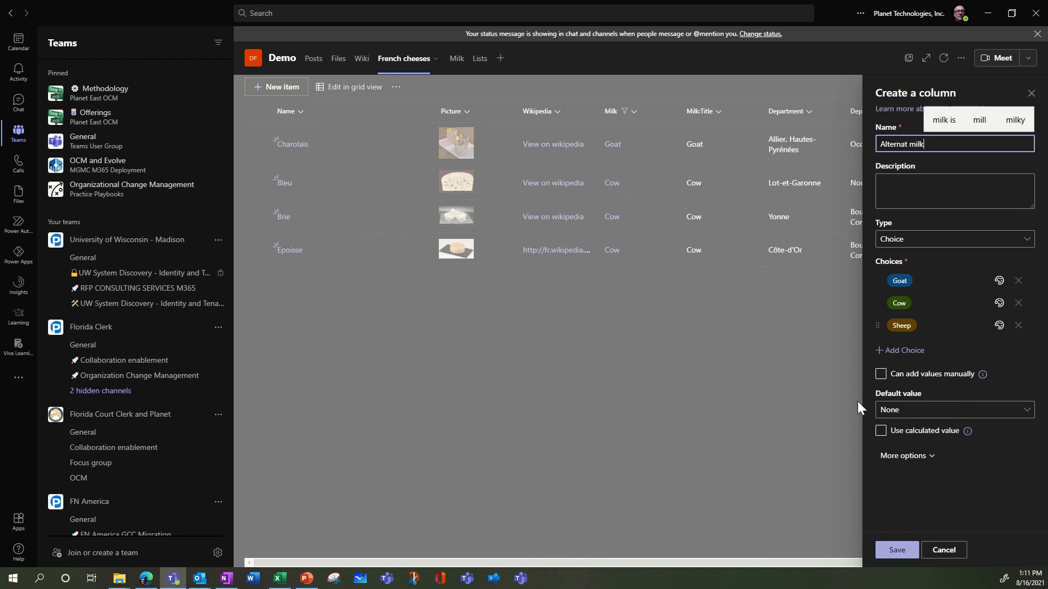
{"action": "left_click", "coordinate": [907, 550]}
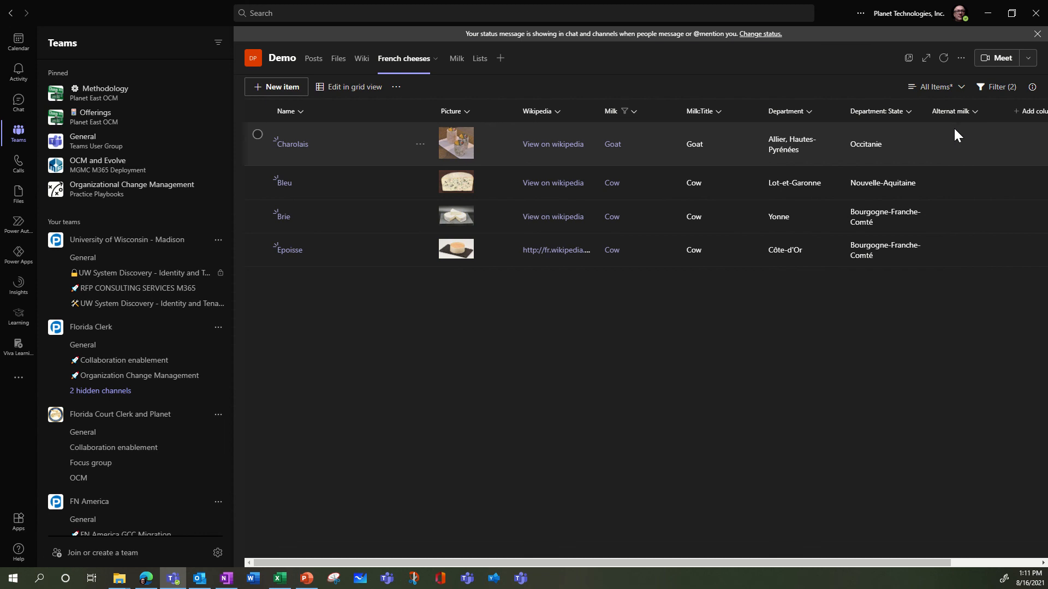
Edit the Charolais item to set its Alternat milk value to Goat, and save the item.
{"action": "left_click", "coordinate": [961, 140]}
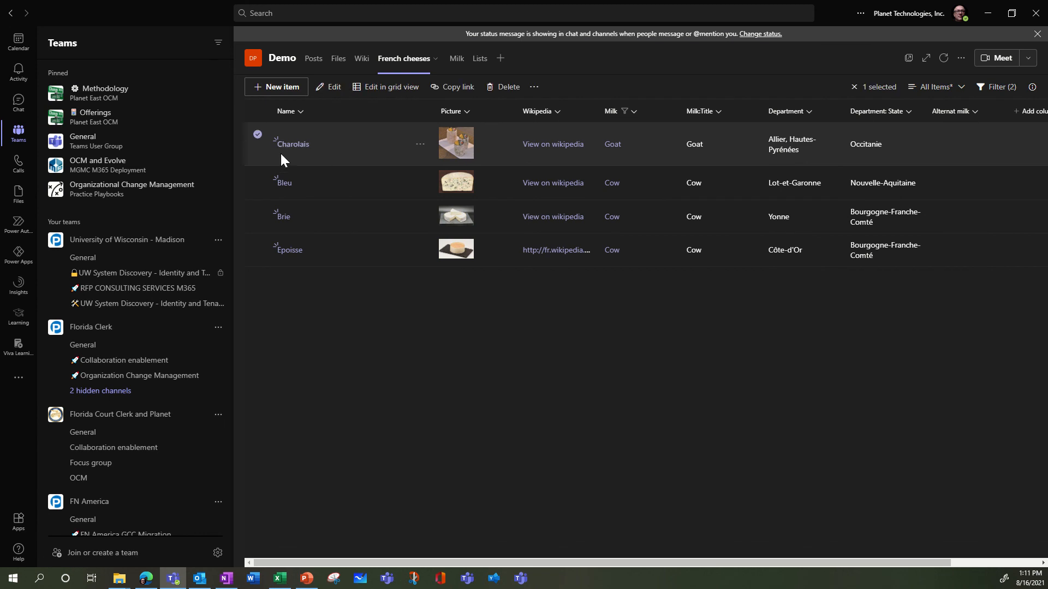
{"action": "left_click", "coordinate": [329, 86]}
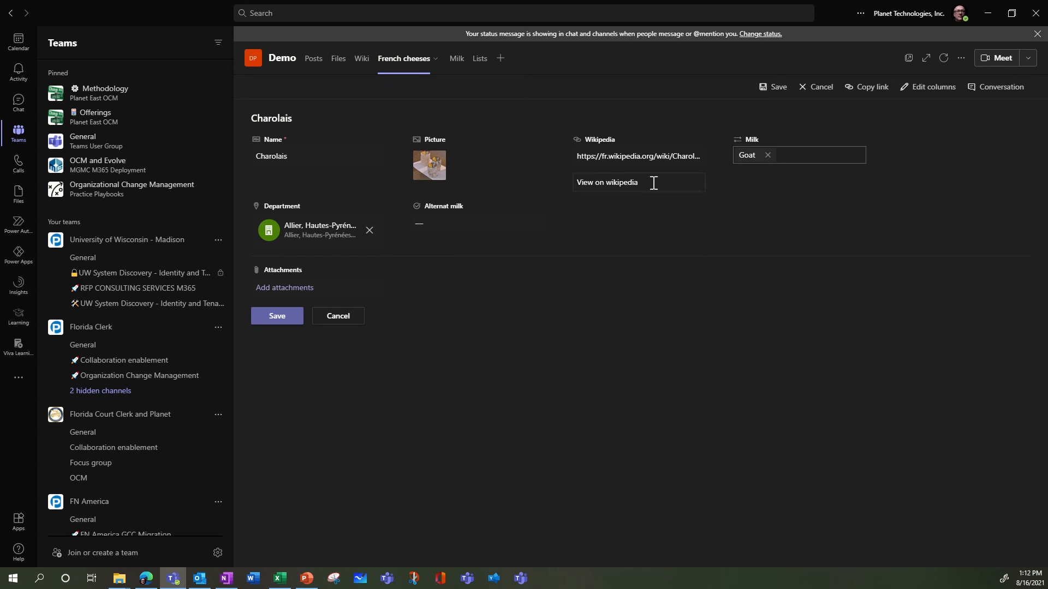
{"action": "left_click", "coordinate": [436, 224]}
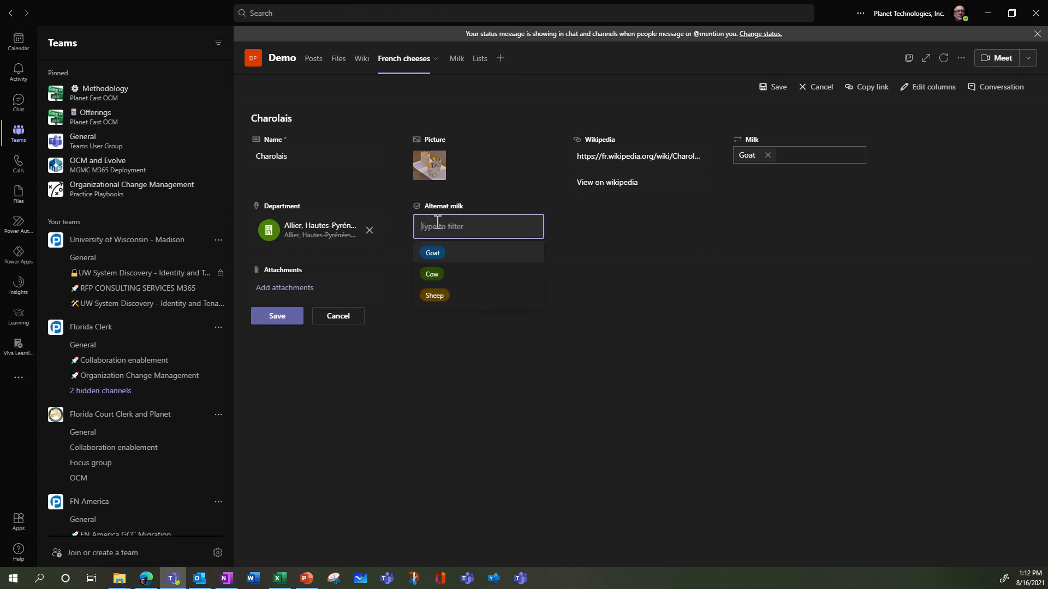
{"action": "left_click", "coordinate": [445, 253]}
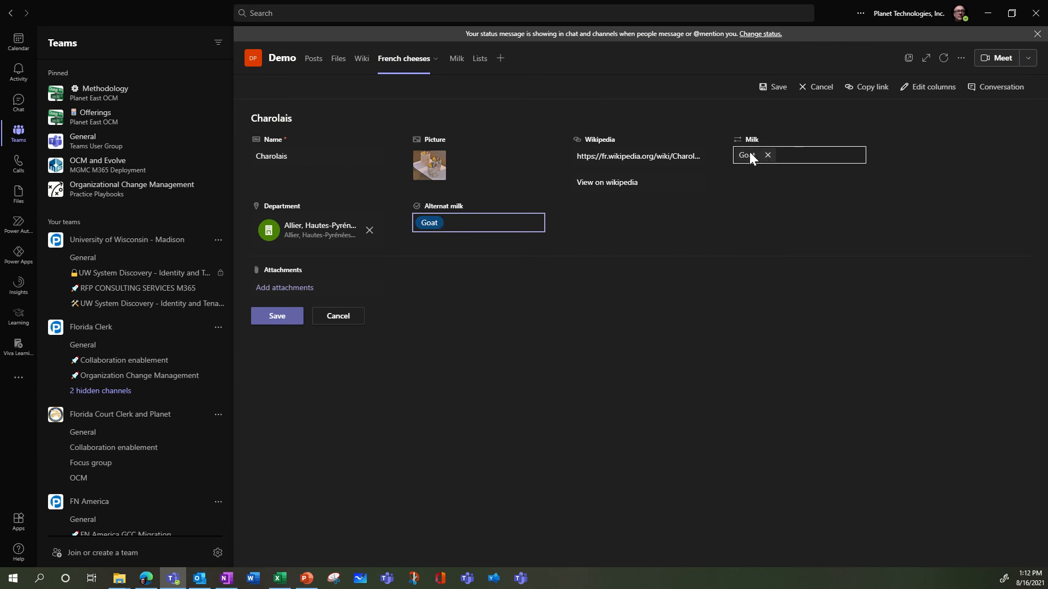
{"action": "left_click", "coordinate": [774, 88]}
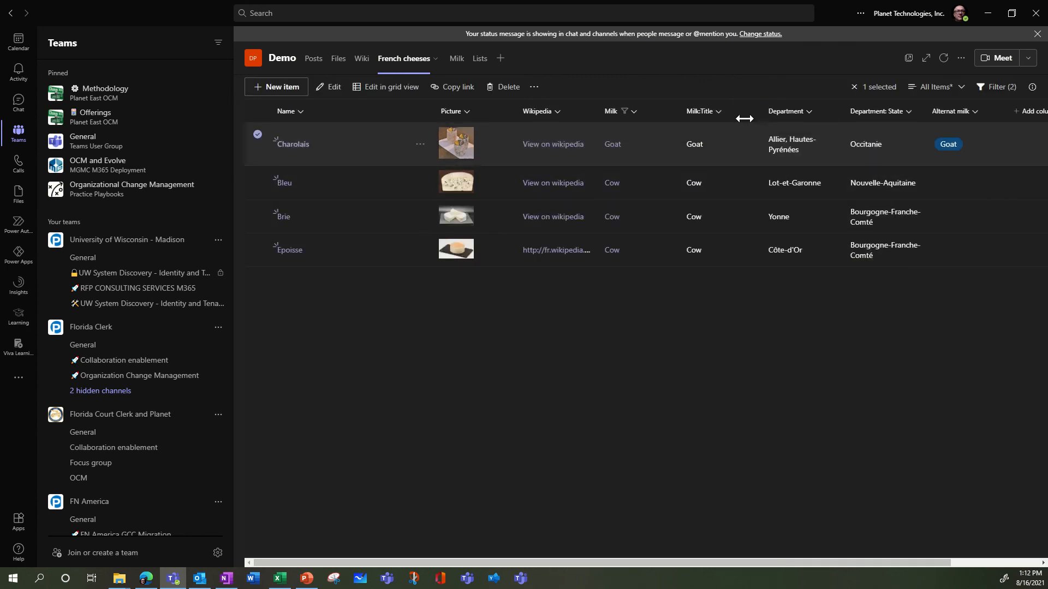
Open the French cheeses list in SharePoint and go to the columns section of its list settings.
{"action": "left_click", "coordinate": [535, 89]}
{"action": "left_click", "coordinate": [594, 110]}
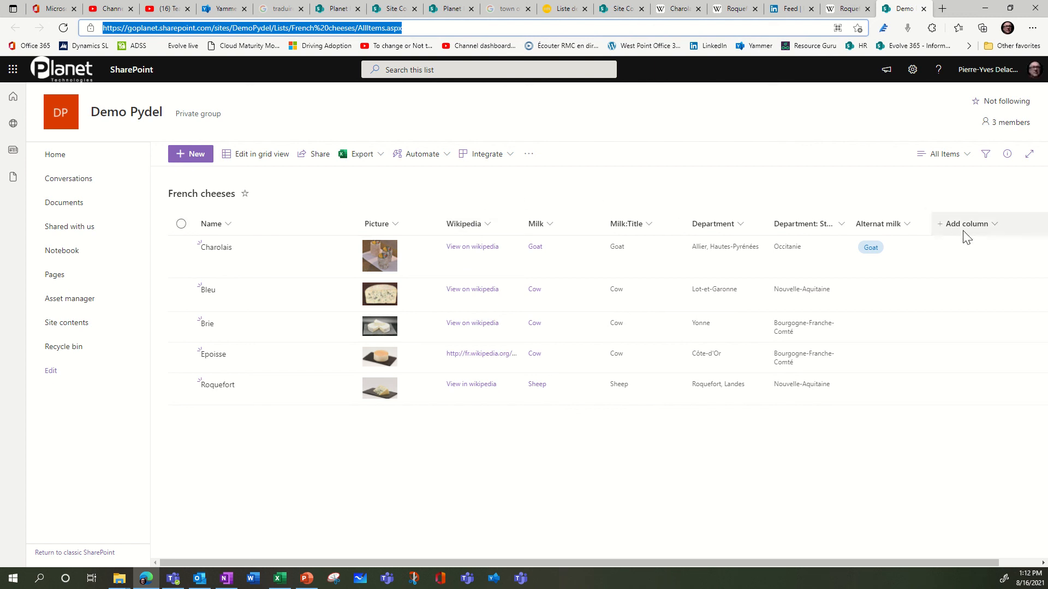
{"action": "left_click", "coordinate": [995, 224]}
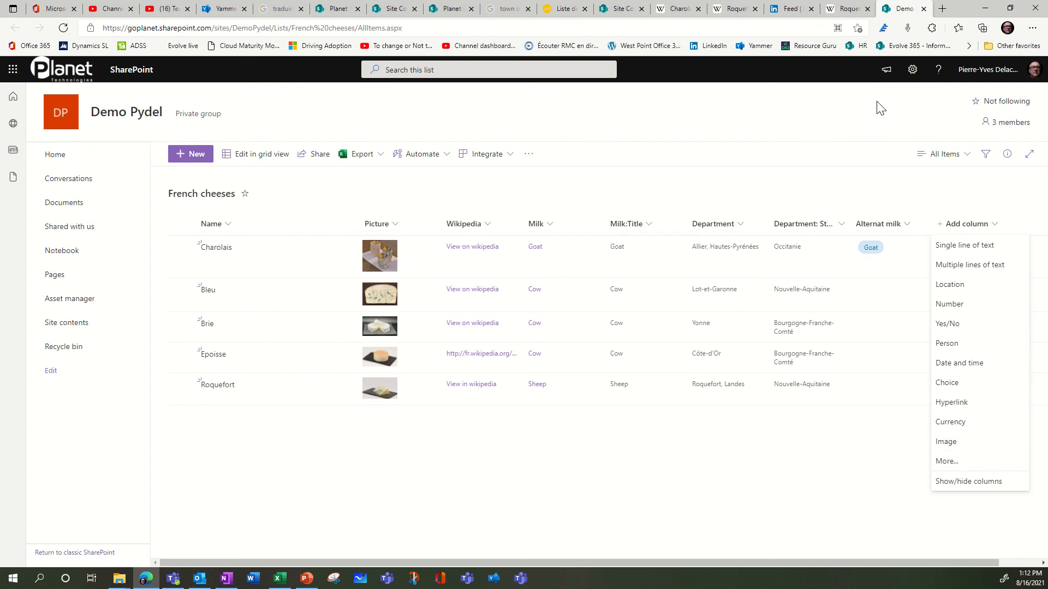
{"action": "left_click", "coordinate": [912, 74]}
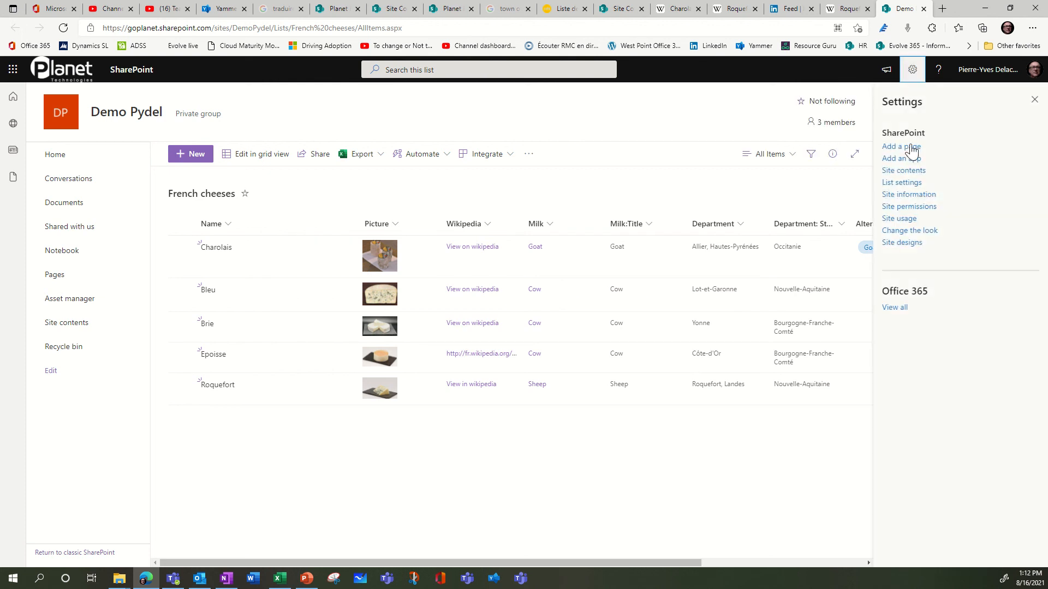
{"action": "left_click", "coordinate": [909, 184]}
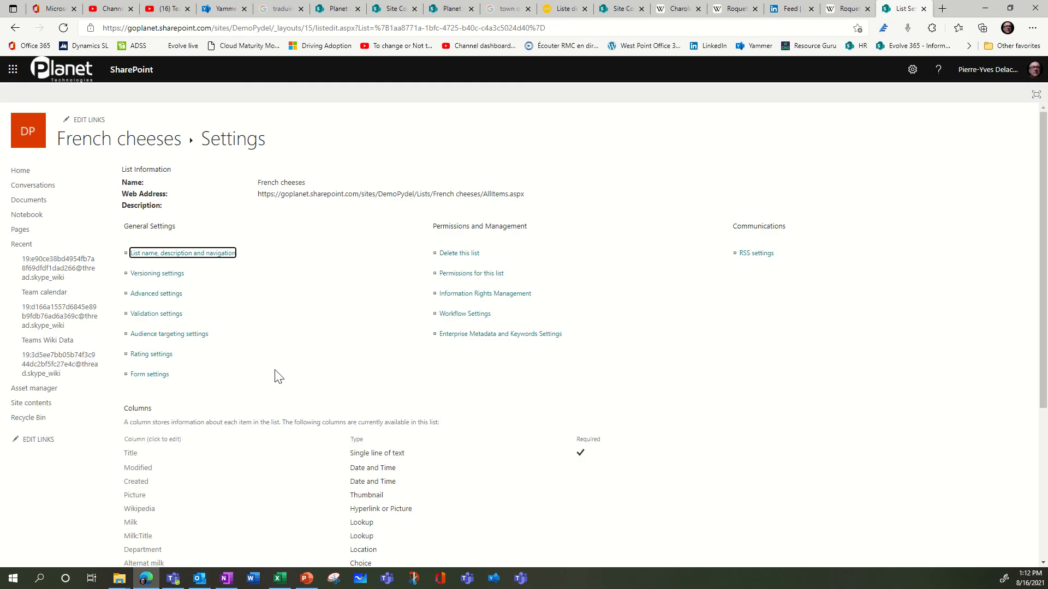
{"action": "scroll", "coordinate": [277, 375], "scroll_direction": "down", "scroll_amount": 4}
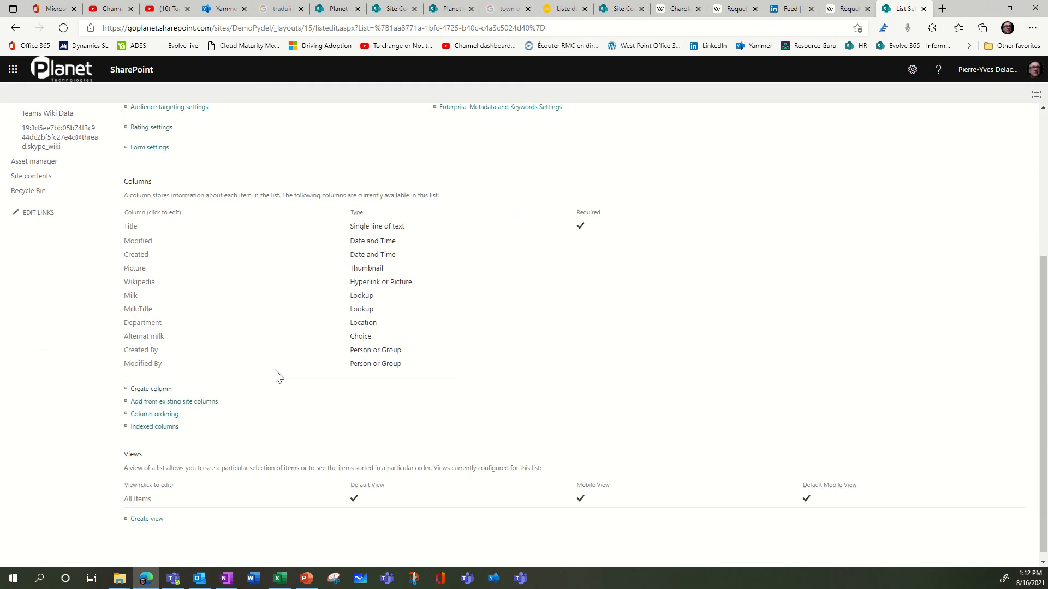
Examine the Lookup column options, including which lists it can get information from, and leave without creating a column.
{"action": "left_click", "coordinate": [159, 383]}
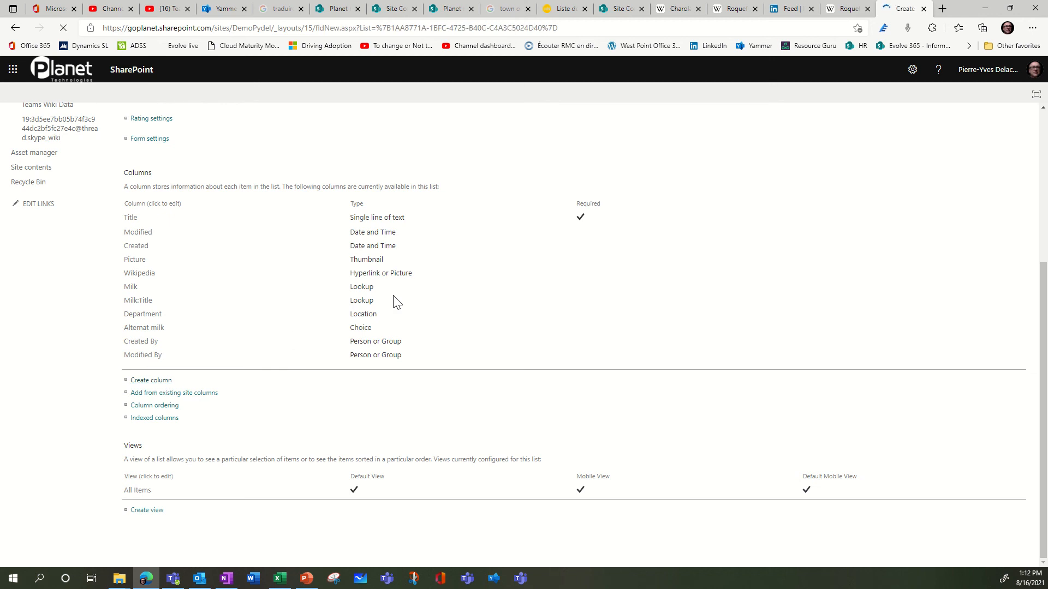
{"action": "left_click", "coordinate": [252, 285]}
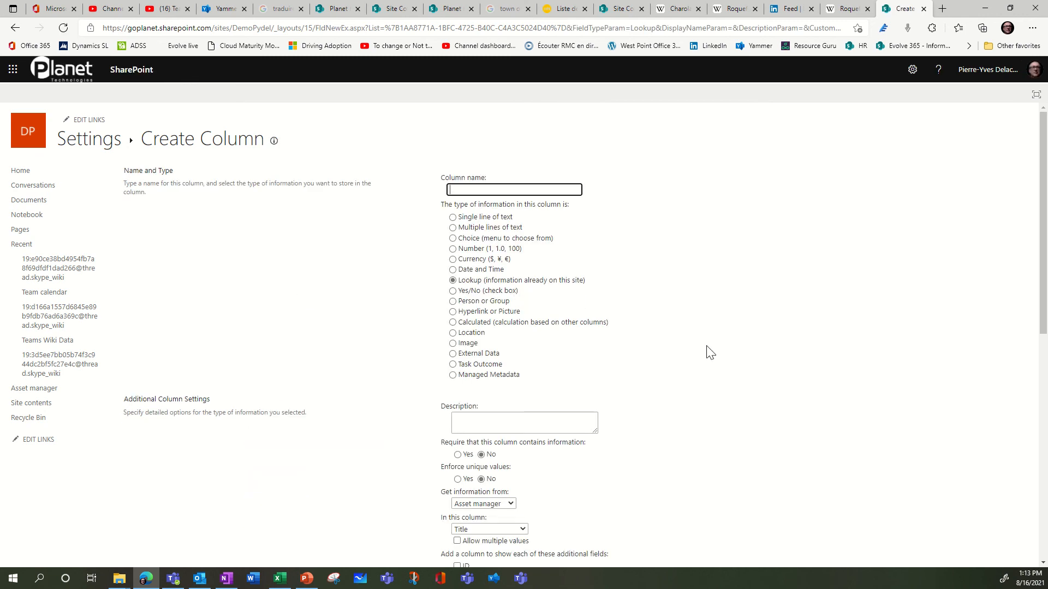
{"action": "scroll", "coordinate": [708, 352], "scroll_direction": "down", "scroll_amount": 3}
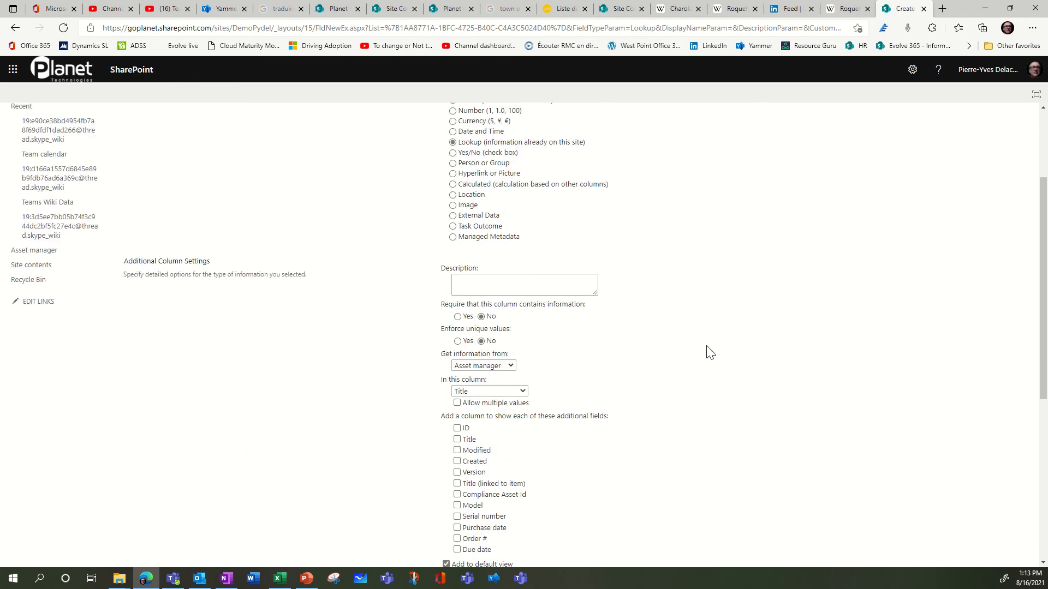
{"action": "left_click", "coordinate": [512, 365]}
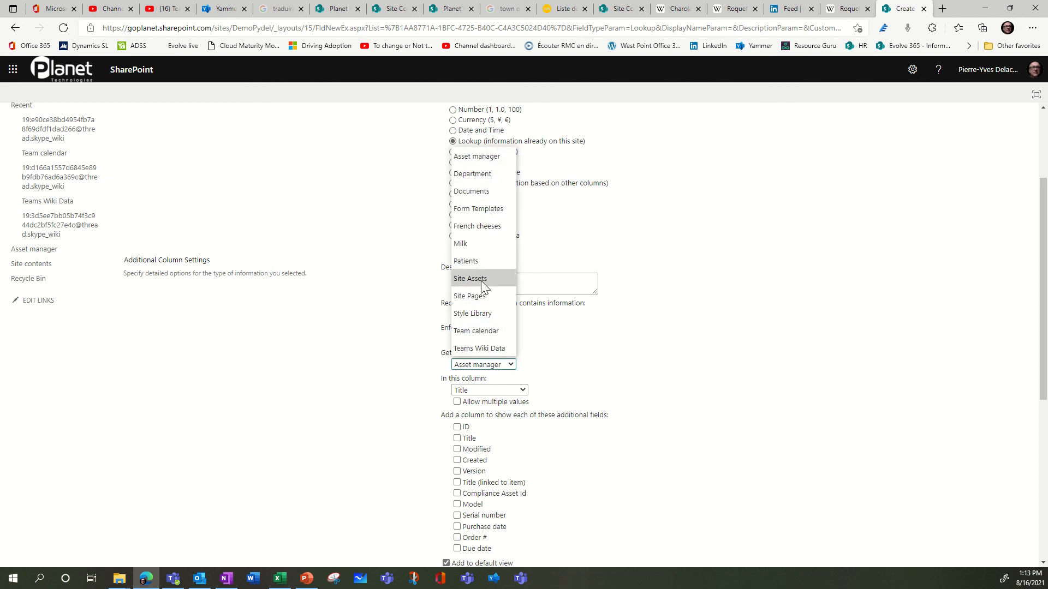
{"action": "left_click", "coordinate": [843, 280]}
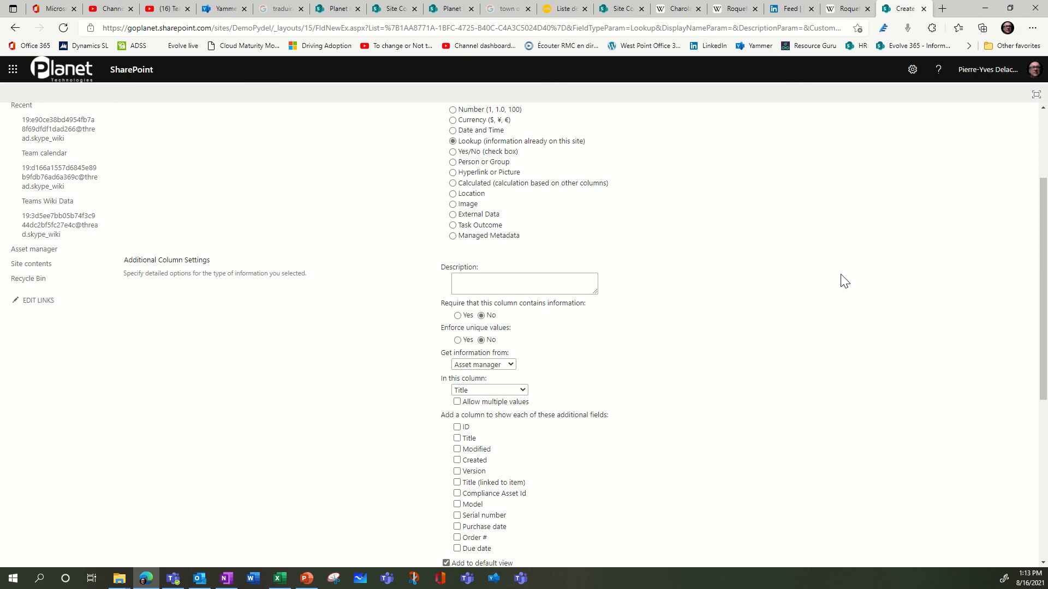
{"action": "scroll", "coordinate": [687, 264], "scroll_direction": "up", "scroll_amount": 3}
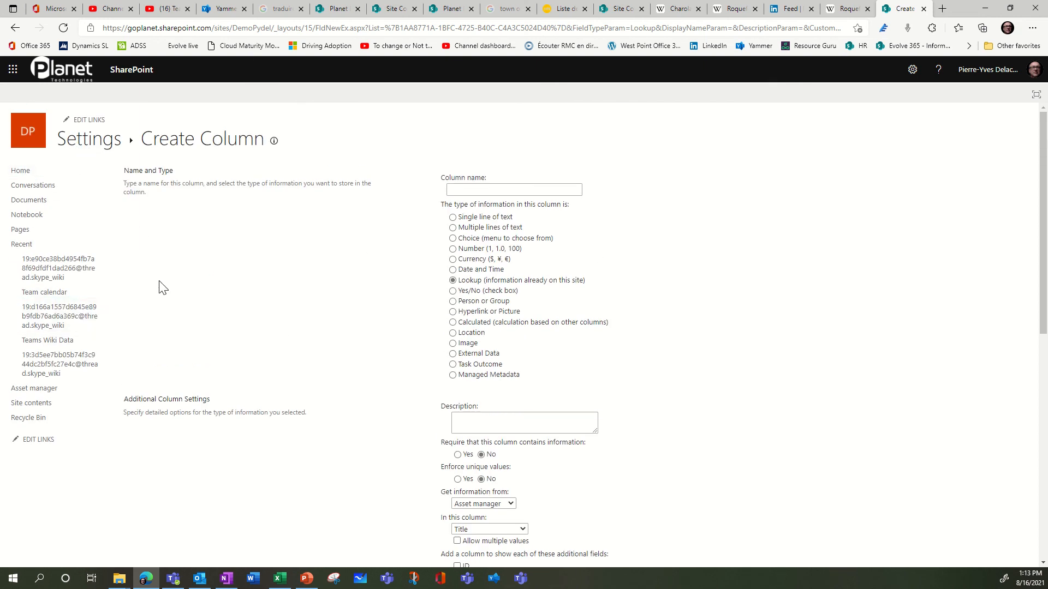
{"action": "scroll", "coordinate": [356, 346], "scroll_direction": "down", "scroll_amount": 8}
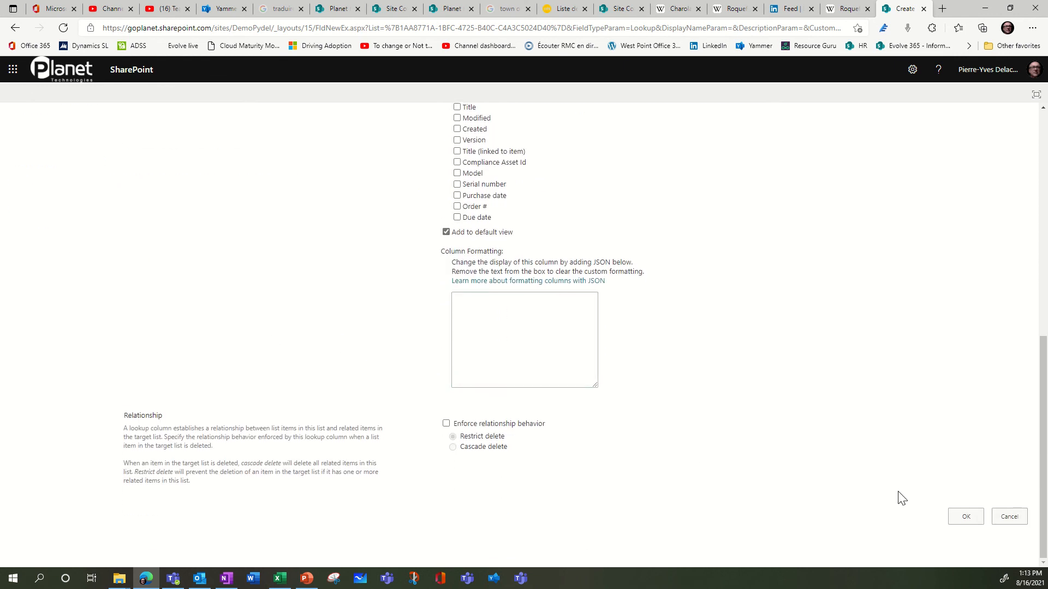
{"action": "left_click", "coordinate": [1023, 524]}
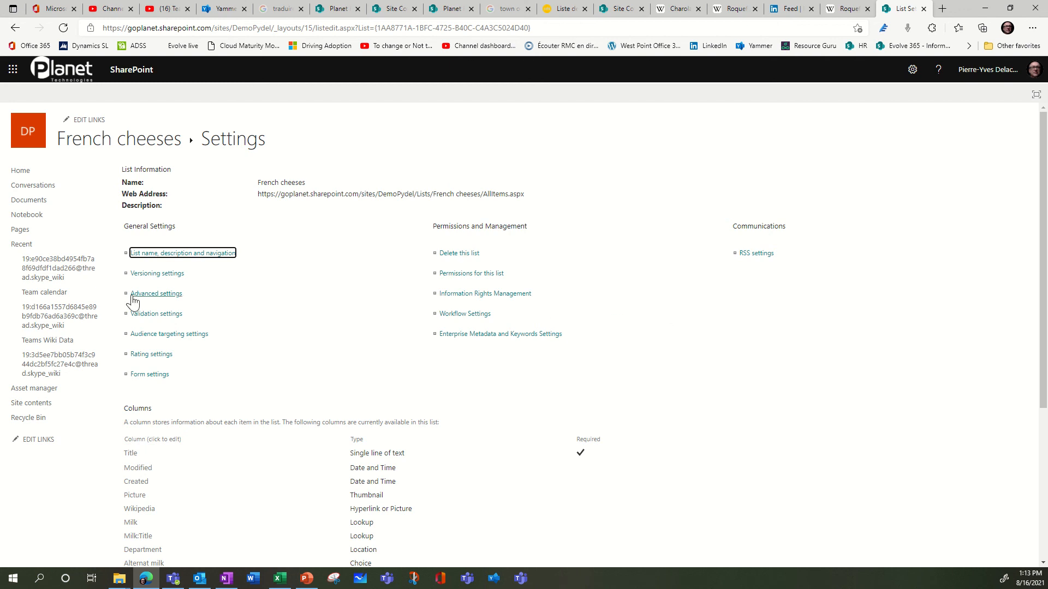
Return to the French cheeses list and open the Bleu item's Lot-et-Garonne location on the map from its location card.
{"action": "left_click", "coordinate": [921, 80]}
{"action": "left_click", "coordinate": [139, 141]}
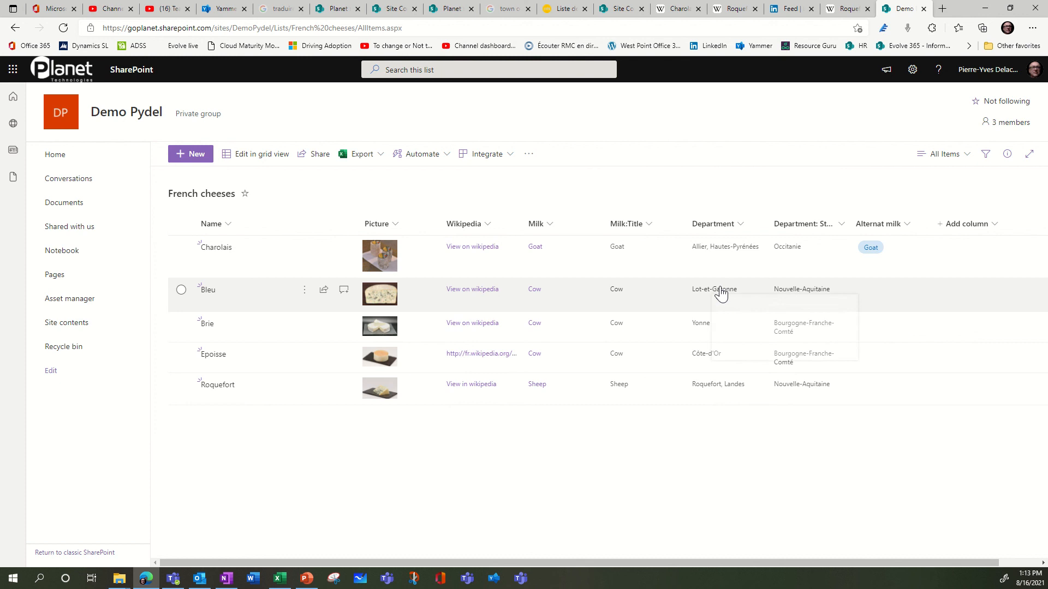
{"action": "mouse_move", "coordinate": [724, 298]}
{"action": "mouse_move", "coordinate": [728, 322]}
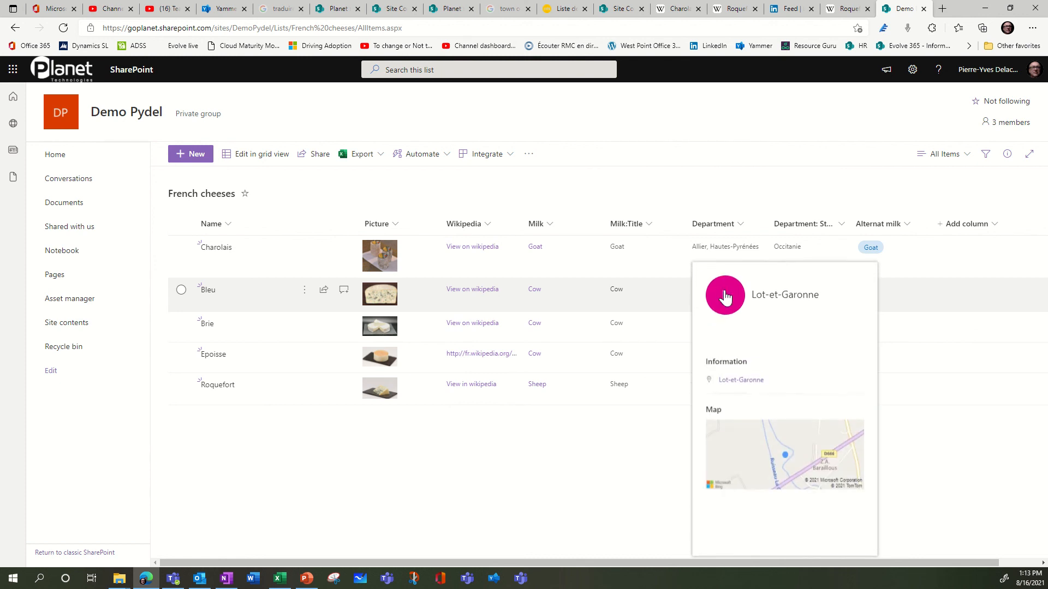
{"action": "left_click", "coordinate": [754, 382]}
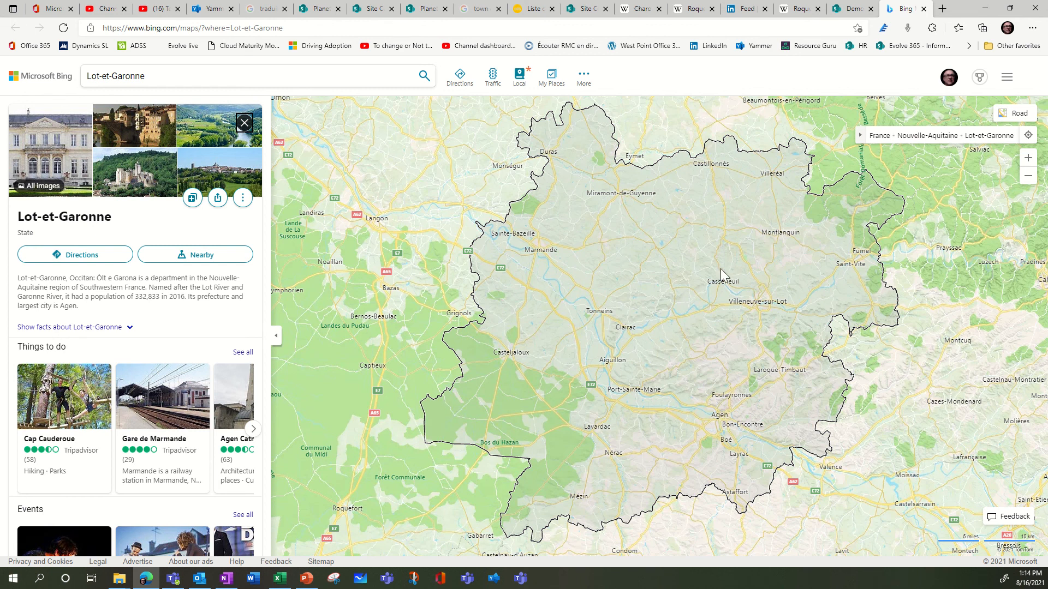
{"action": "left_click", "coordinate": [275, 562]}
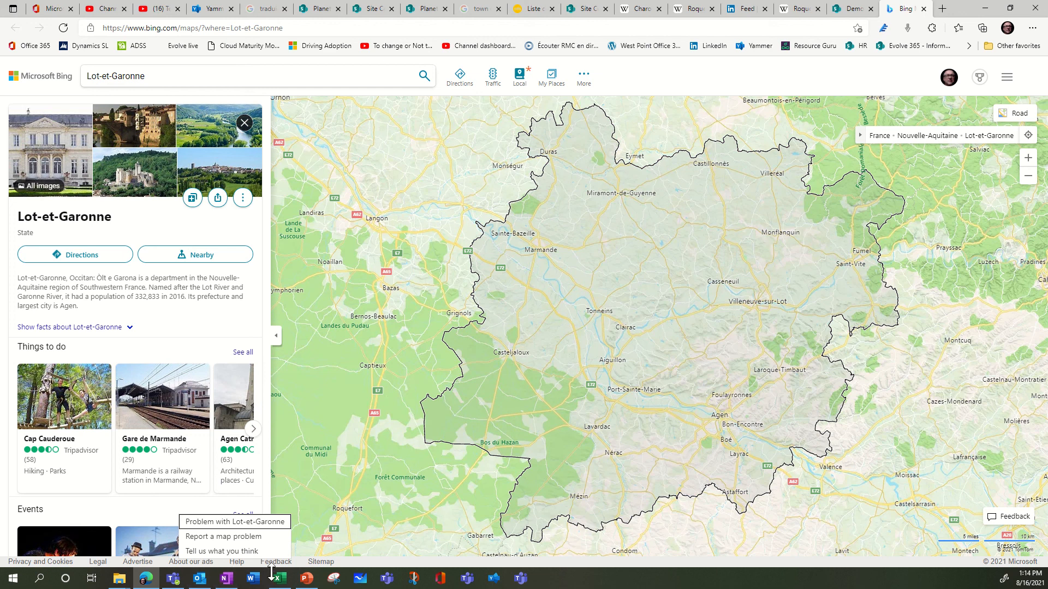
Switch back to Teams, deselect the Charolais item, and look at the export options for the French cheeses list.
{"action": "left_click", "coordinate": [173, 580]}
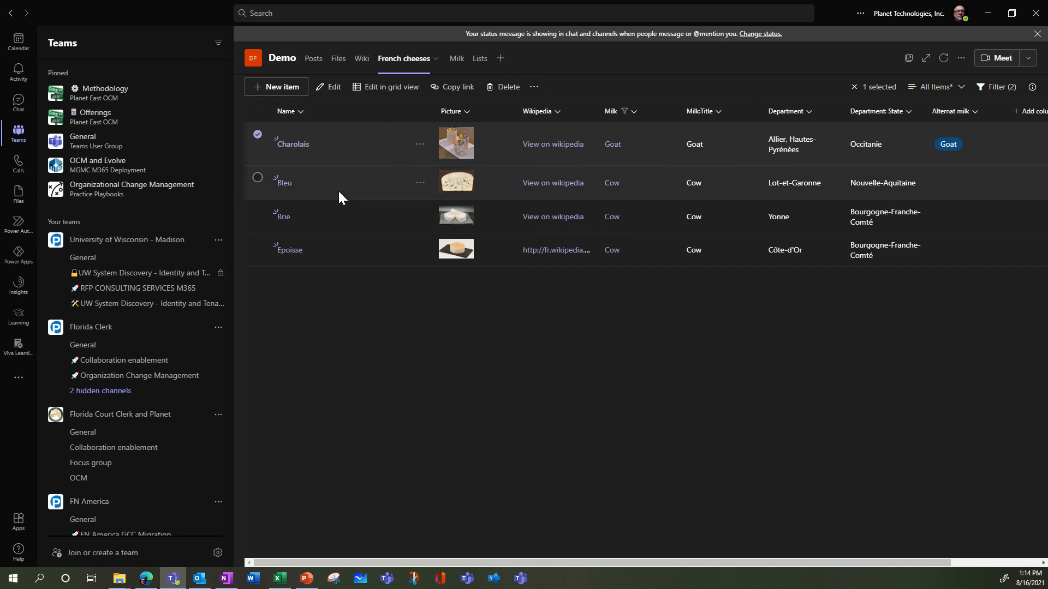
{"action": "left_click", "coordinate": [535, 88]}
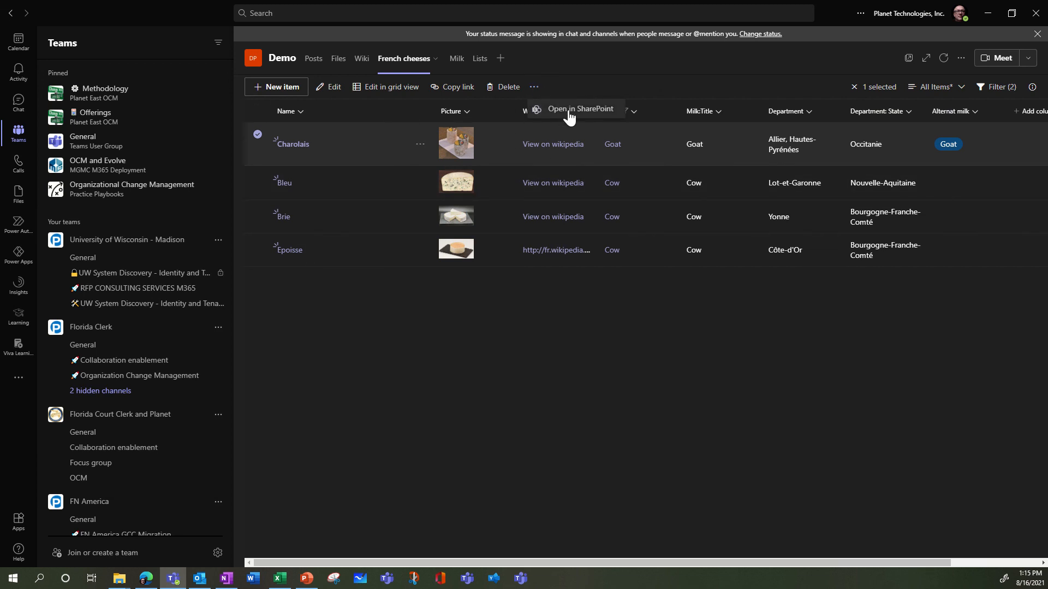
{"action": "left_click", "coordinate": [257, 134]}
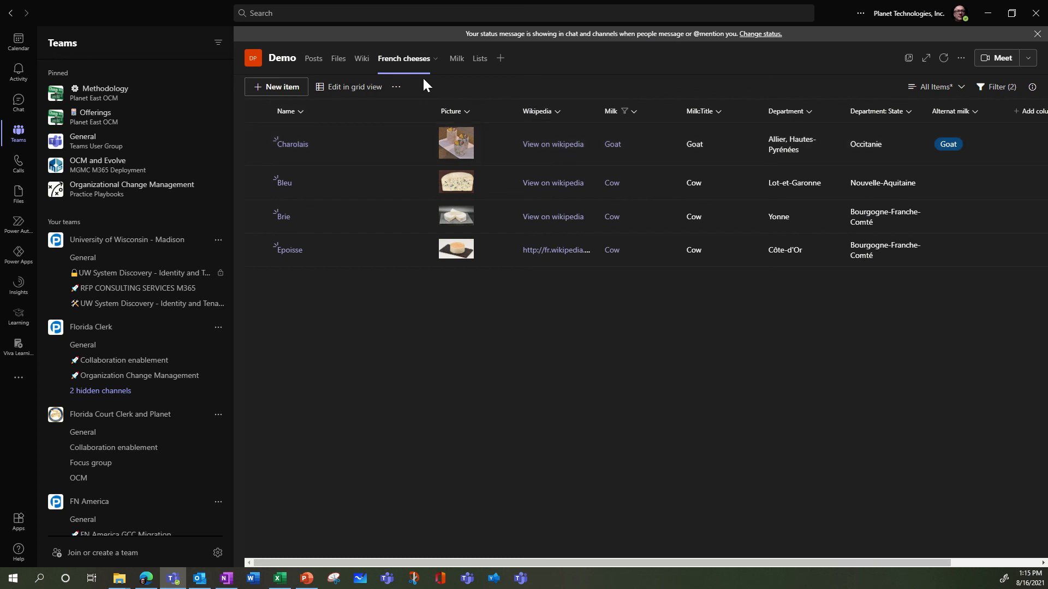
{"action": "left_click", "coordinate": [397, 89]}
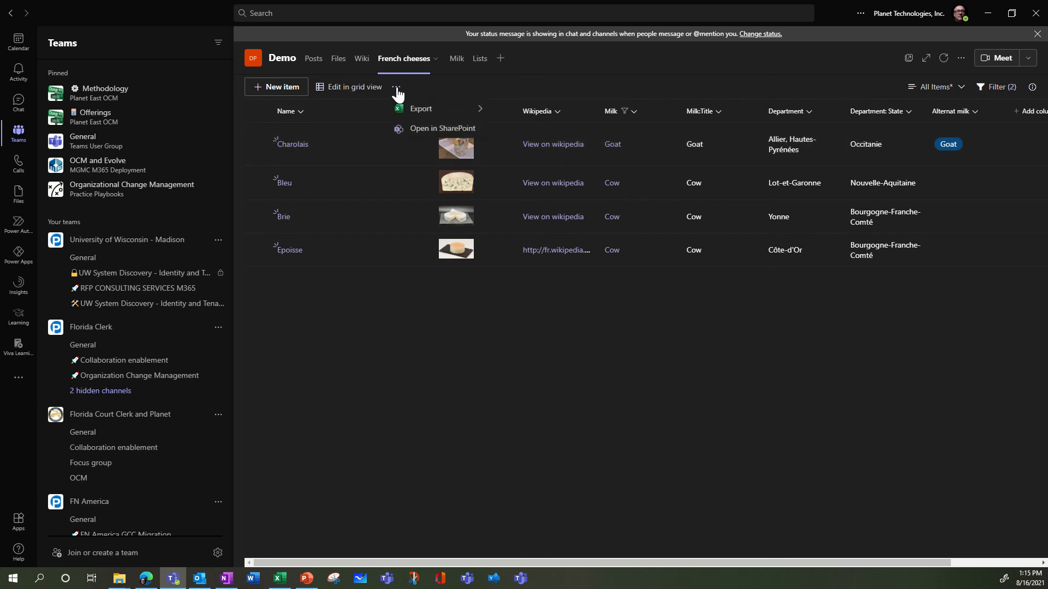
{"action": "mouse_move", "coordinate": [426, 113]}
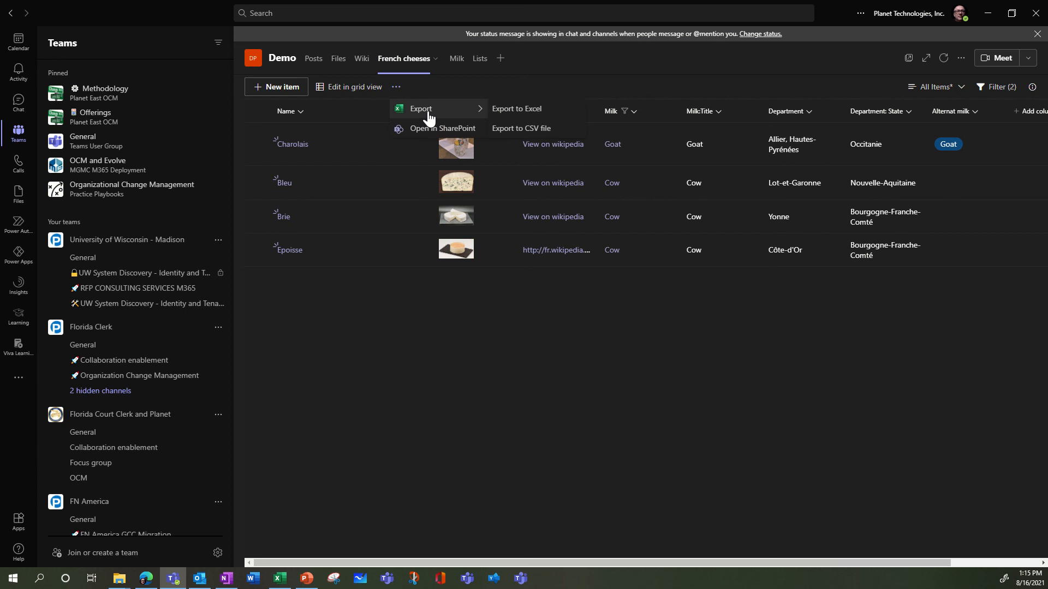
{"action": "left_click", "coordinate": [584, 83]}
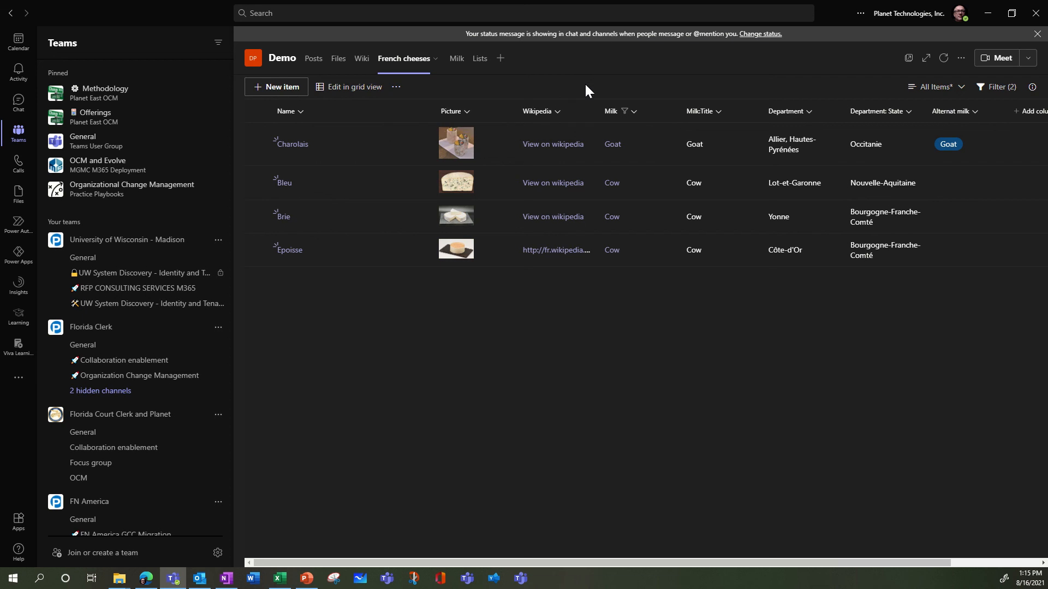